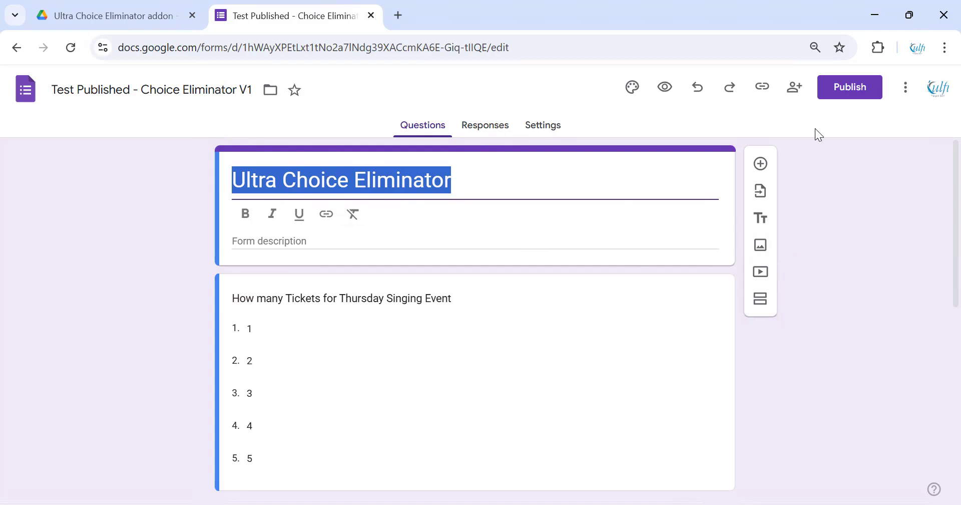
Find and install the Ultra Choice Eliminator add-on from the Google Workspace Marketplace, and return to the form.
click(906, 88)
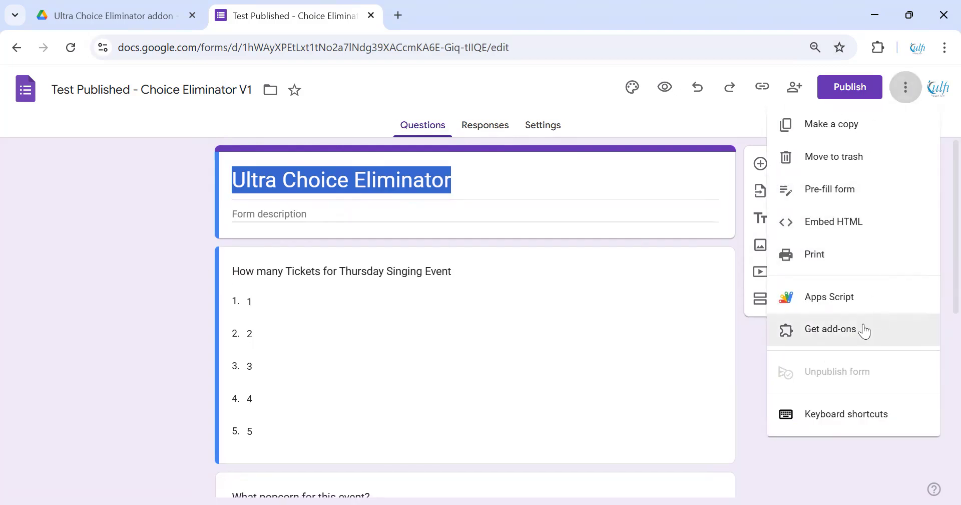
click(848, 337)
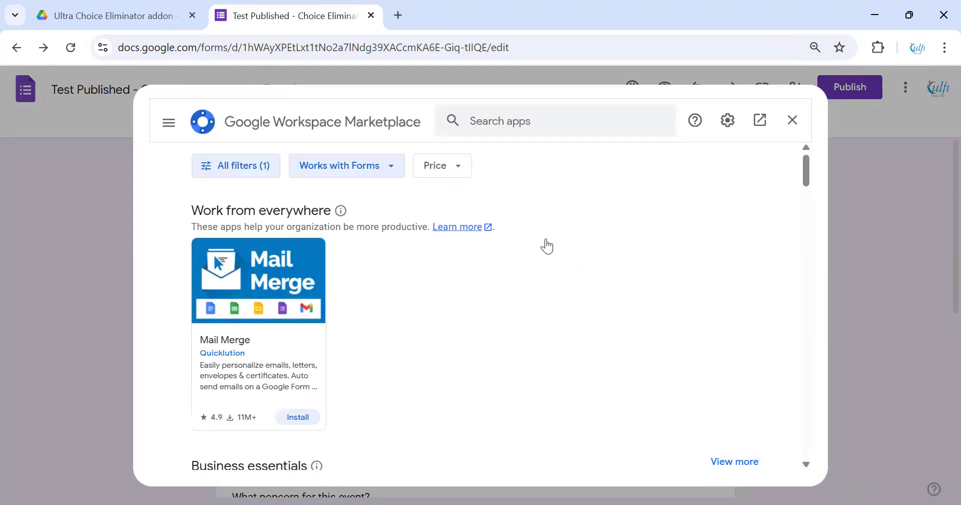
click(539, 124)
text(Ultra)
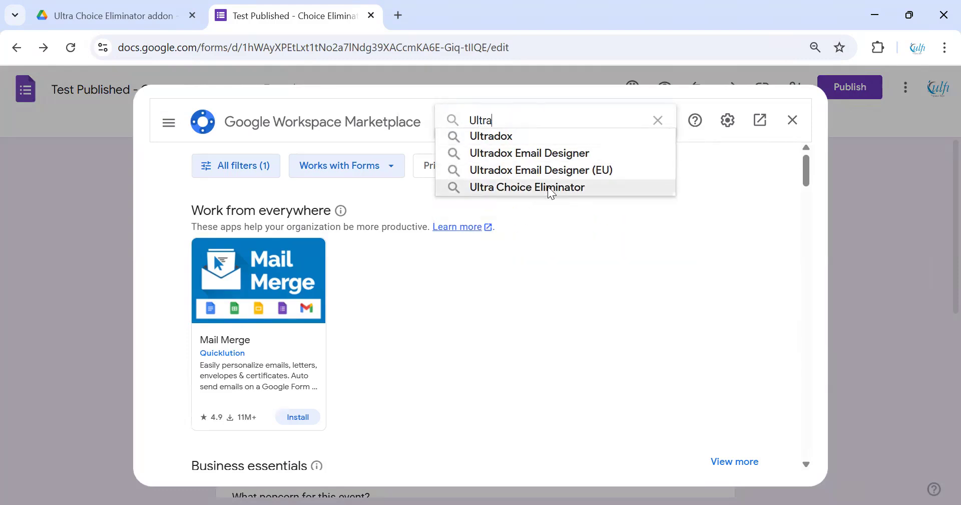
click(550, 184)
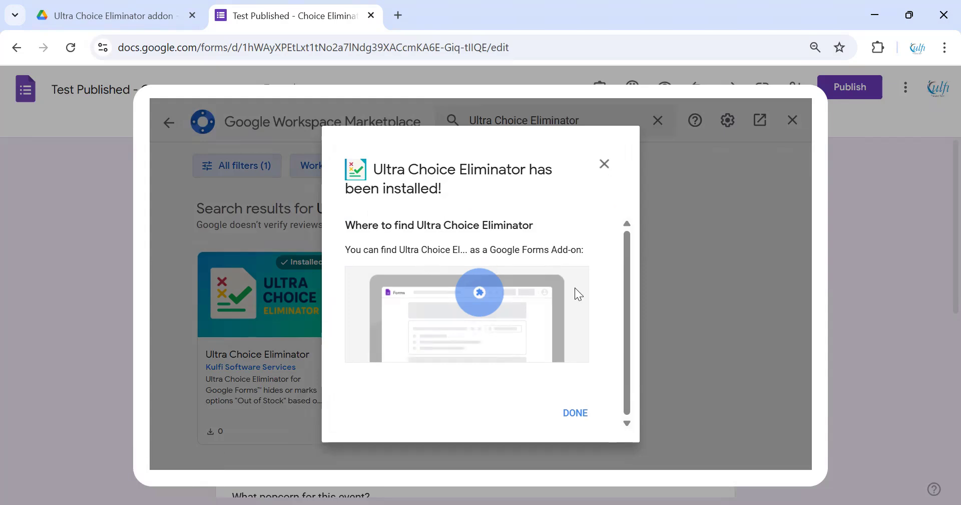
click(579, 414)
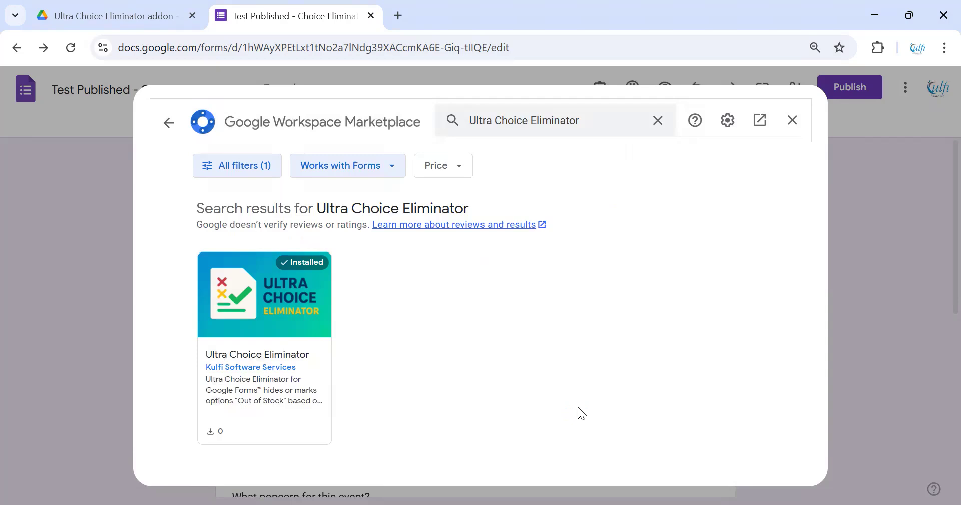
click(792, 120)
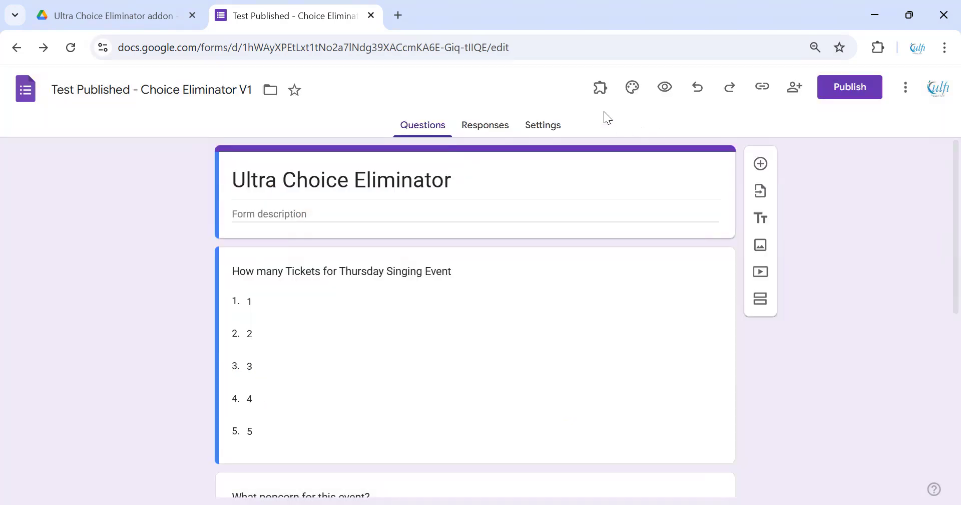
click(600, 87)
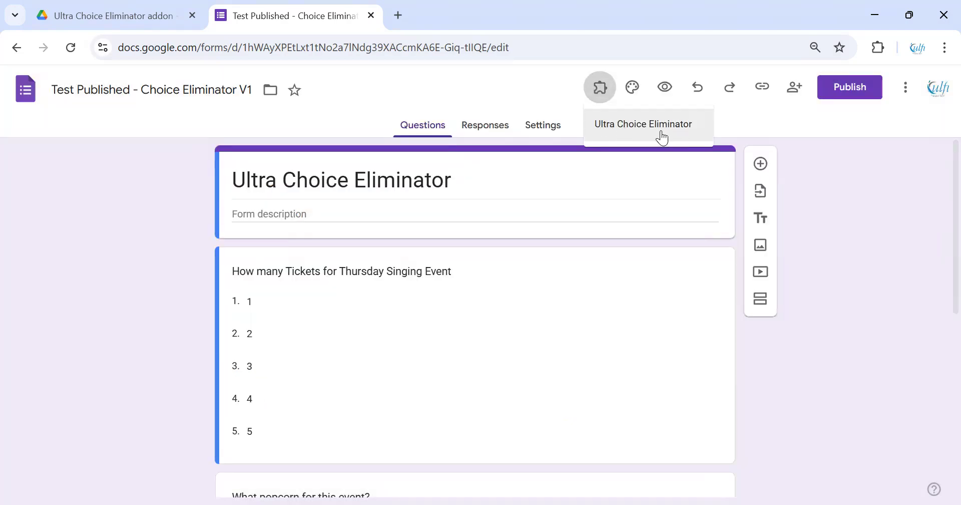
click(660, 130)
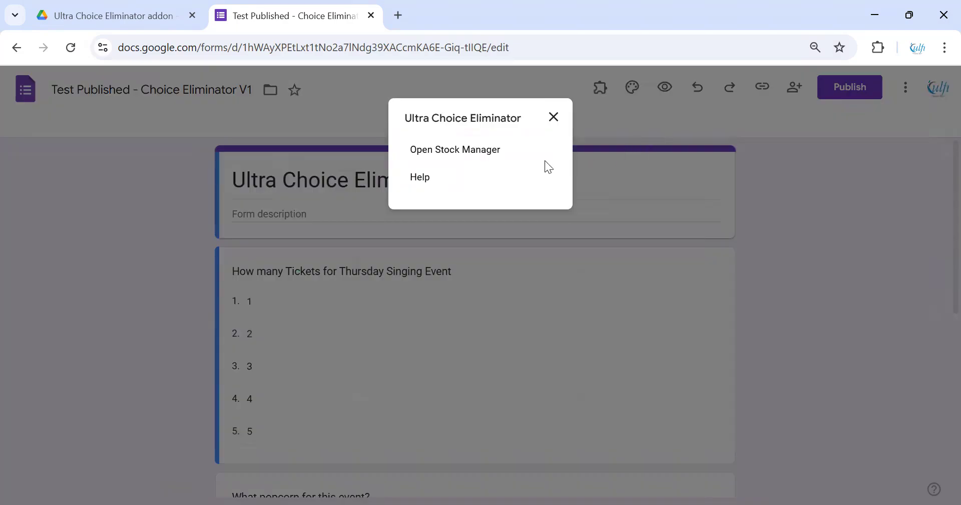
click(554, 118)
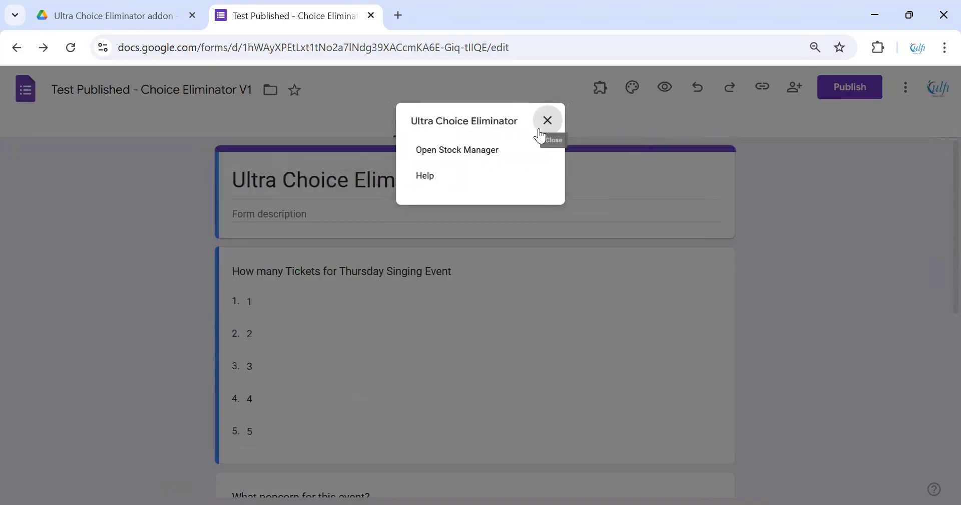
Reload the form's responses, open the linked response spreadsheet, and return to the form's questions.
click(485, 126)
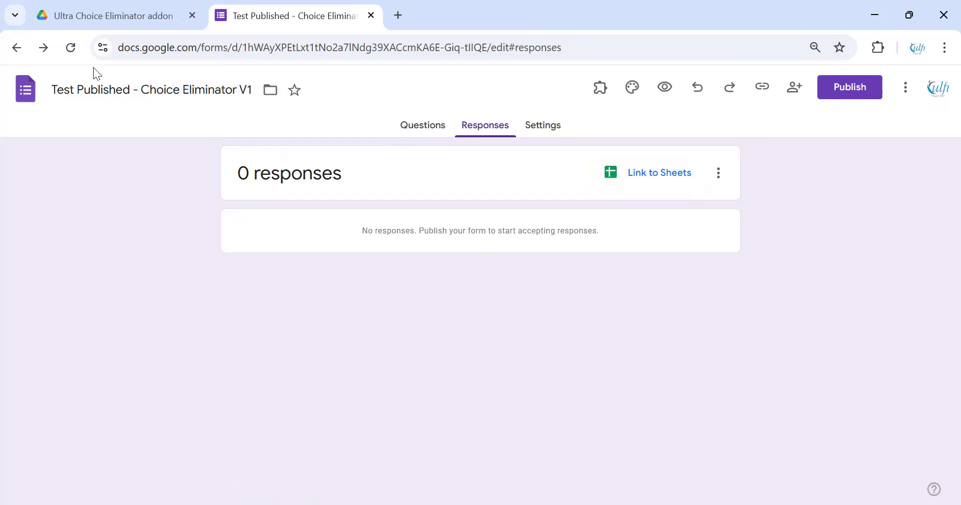
click(71, 50)
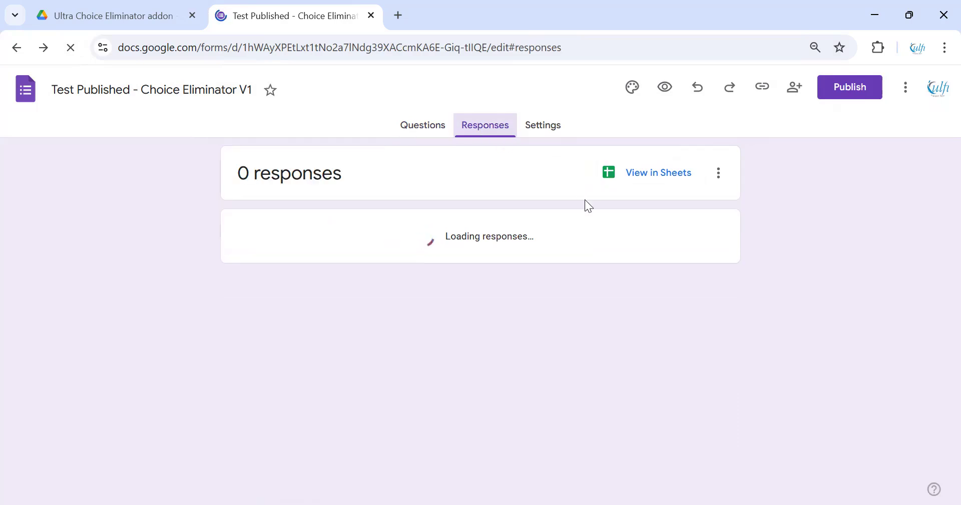
click(645, 177)
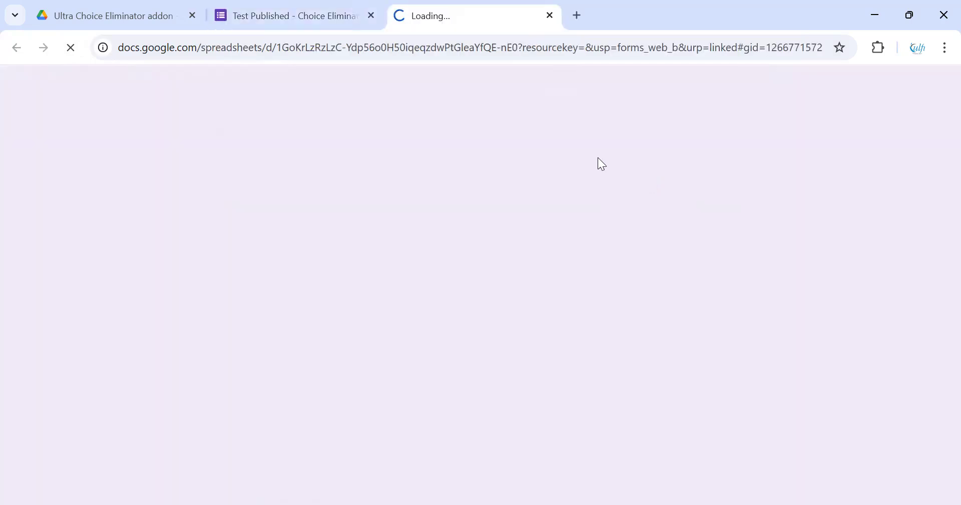
click(290, 16)
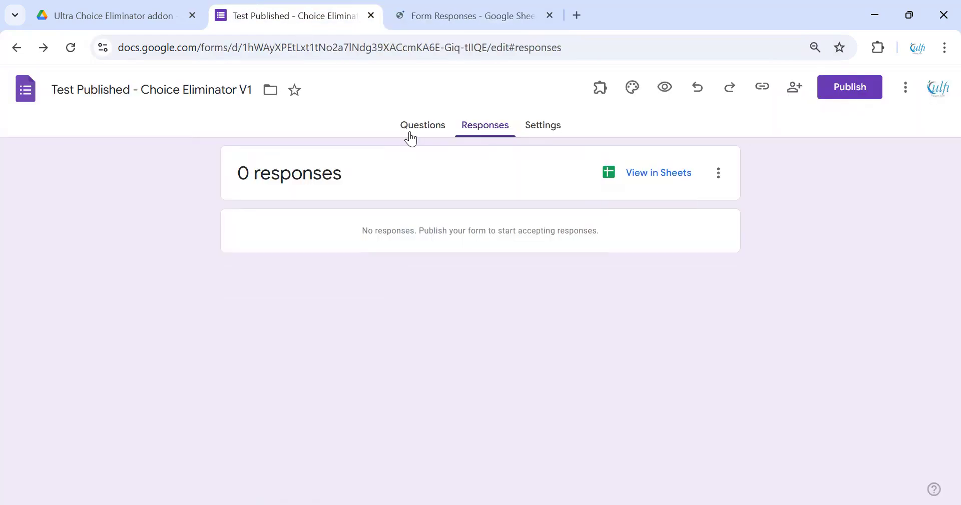
click(415, 129)
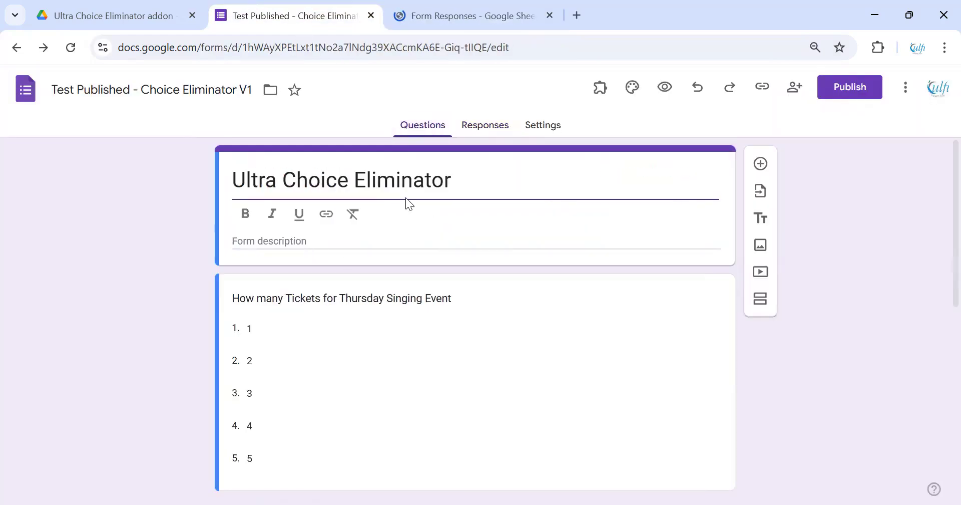
click(434, 19)
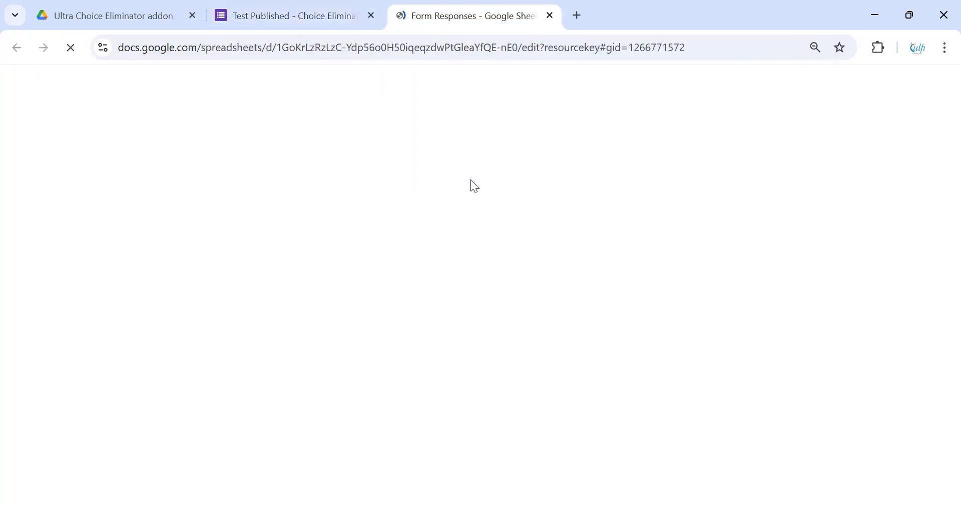
click(309, 18)
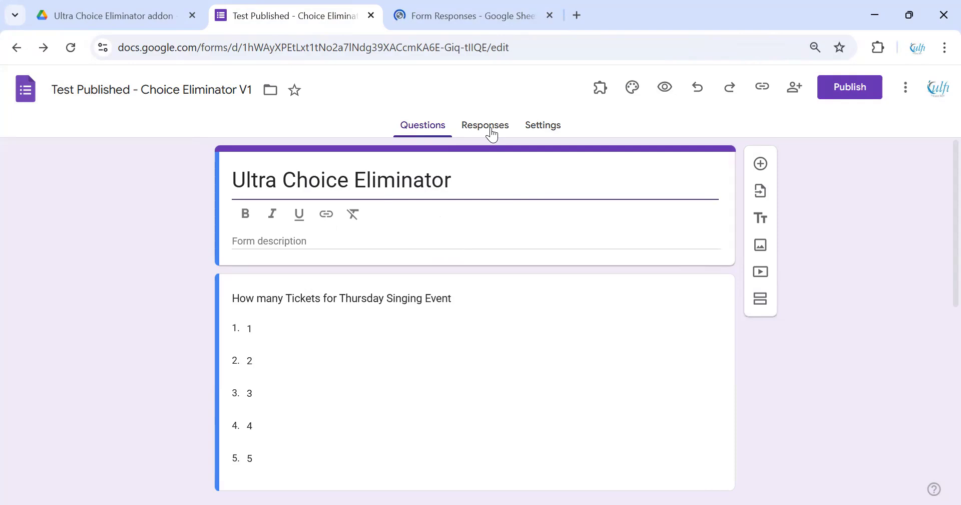
Open the Stock Manager of the Ultra Choice Eliminator add-on and check the remaining trial submissions.
click(600, 87)
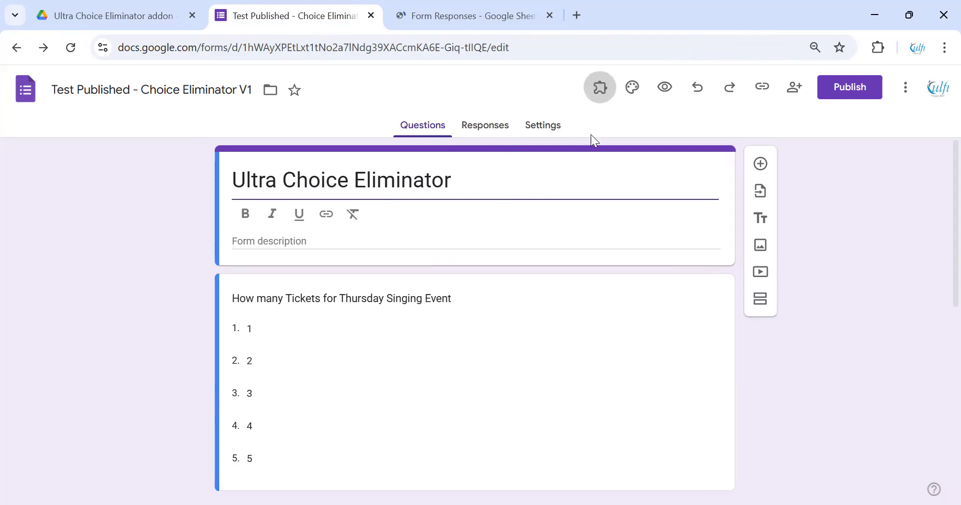
click(605, 130)
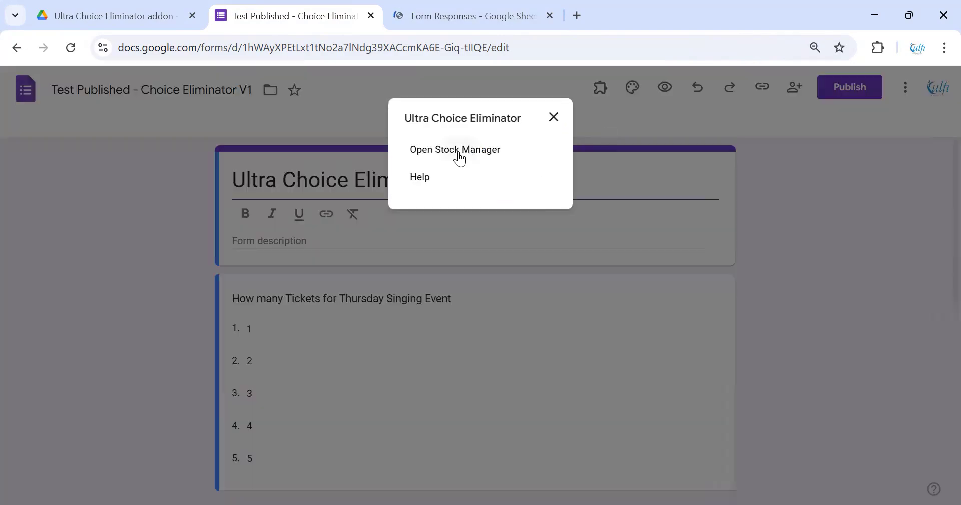
click(459, 159)
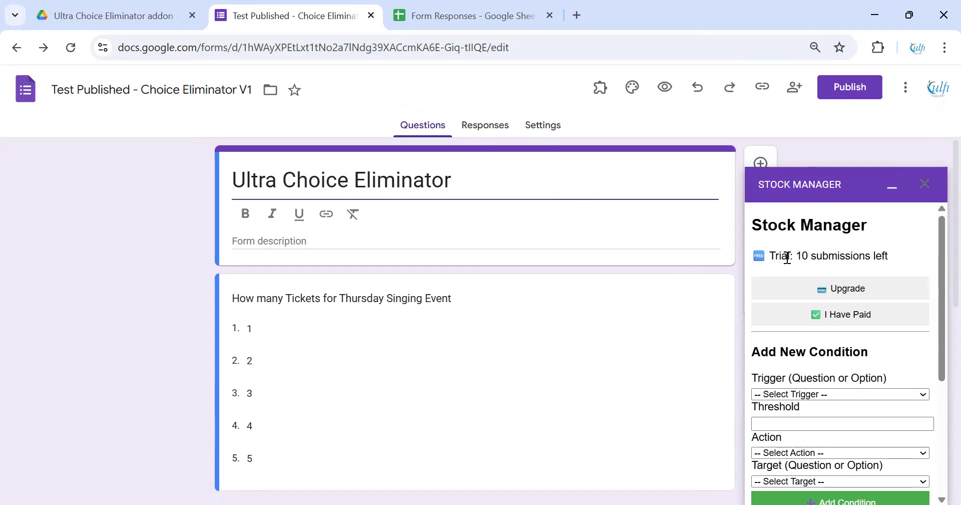
drag(800, 254, 897, 260)
click(898, 260)
Set up a new condition with the Carmel Popcorn option as trigger, a threshold of 10 and the Remove action.
scroll(830, 261, down, 3)
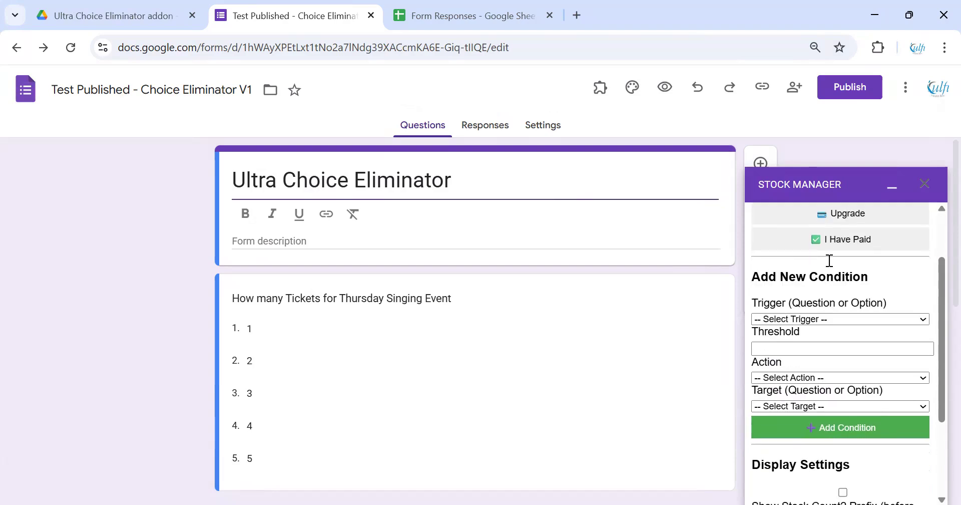
scroll(829, 261, down, 3)
scroll(824, 265, up, 3)
scroll(471, 266, down, 6)
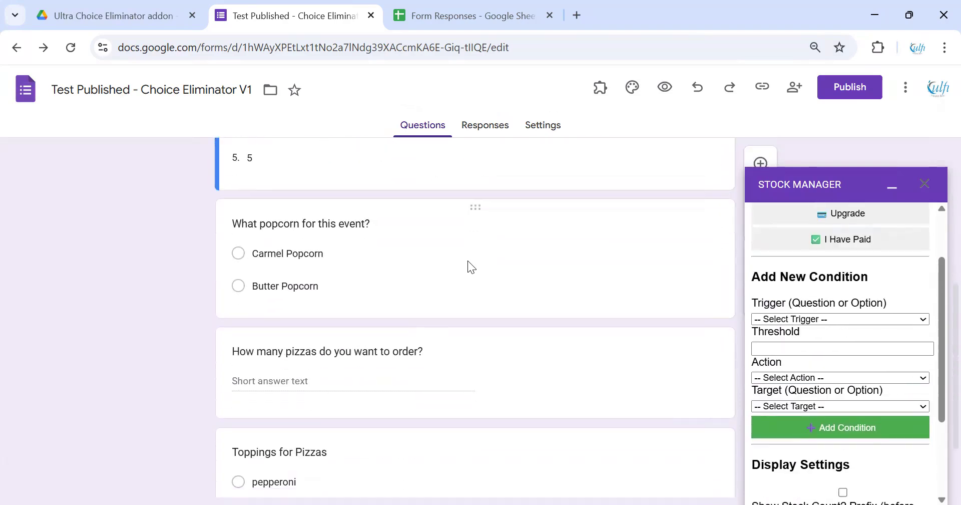
scroll(322, 258, up, 2)
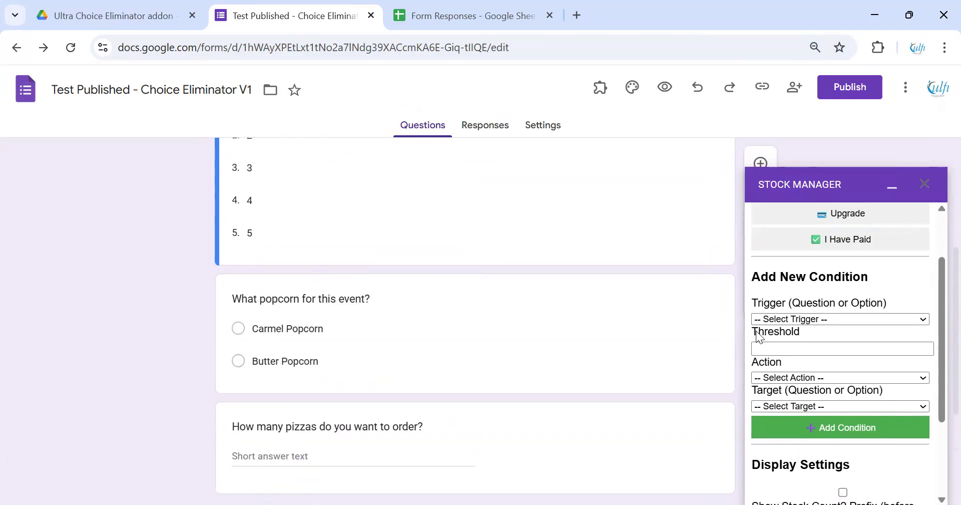
click(826, 319)
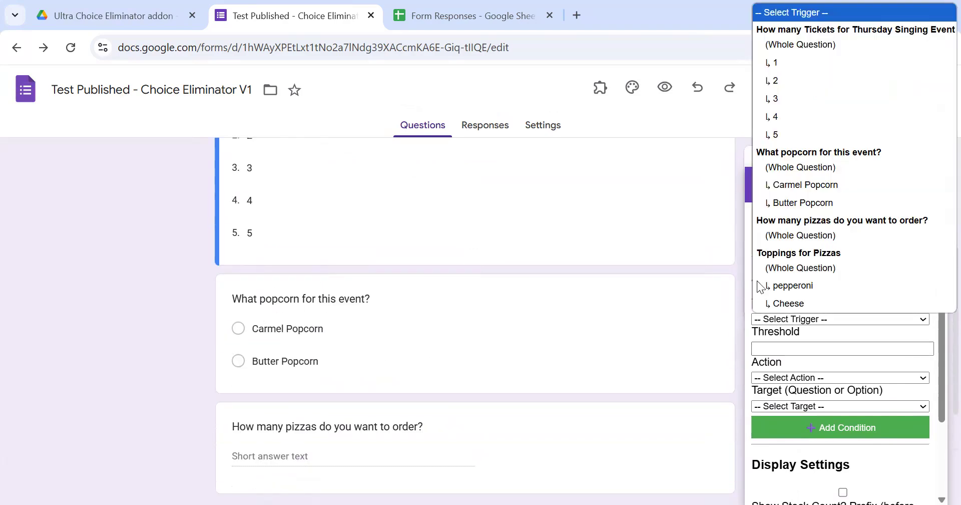
click(796, 185)
key(Tab)
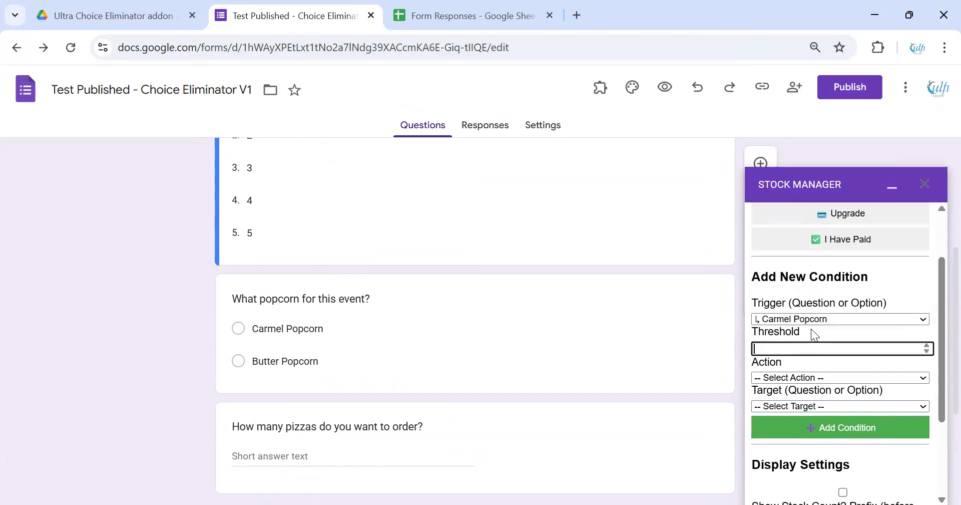
text(10)
key(Tab)
key(alt+Down)
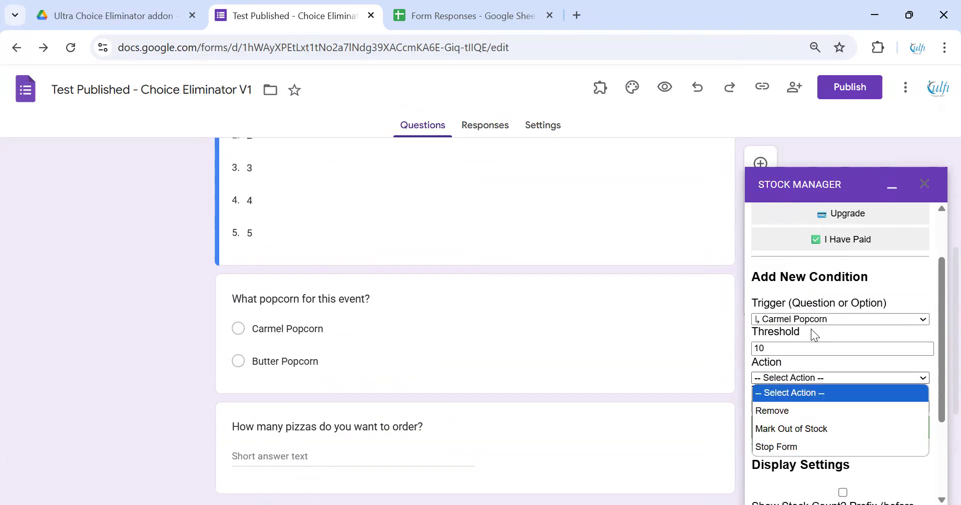
click(784, 416)
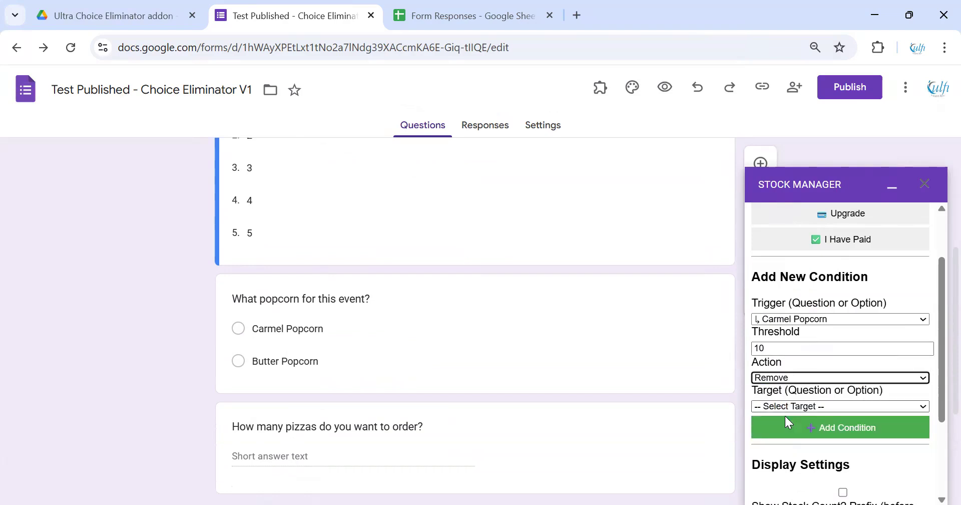
Complete the condition with Carmel Popcorn as the target and a threshold of 2, and add it.
click(790, 407)
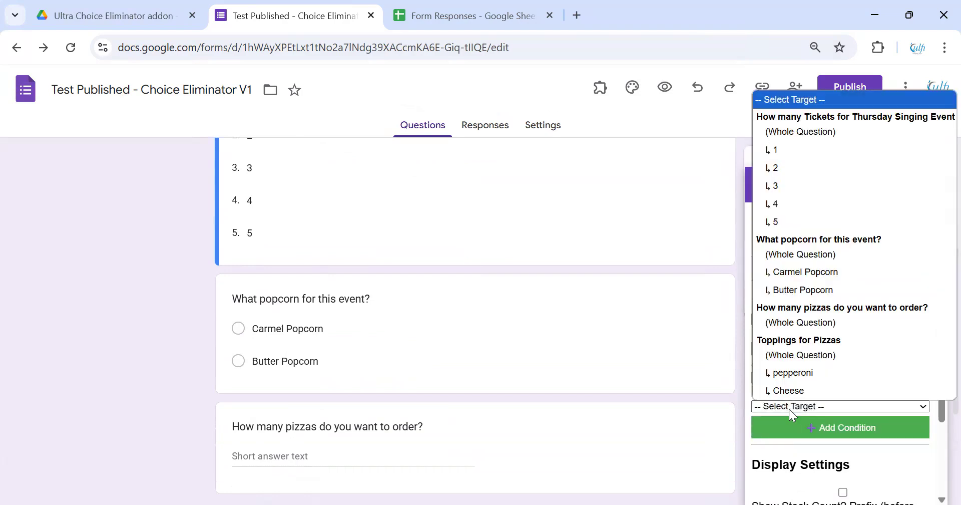
click(800, 275)
key(shift+Tab)
key(shift+Tab)
text(2)
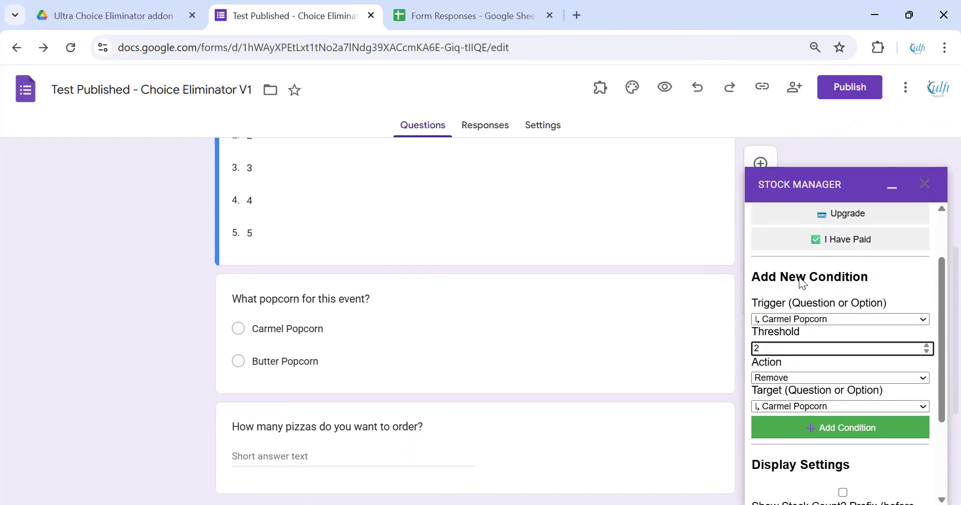
click(825, 433)
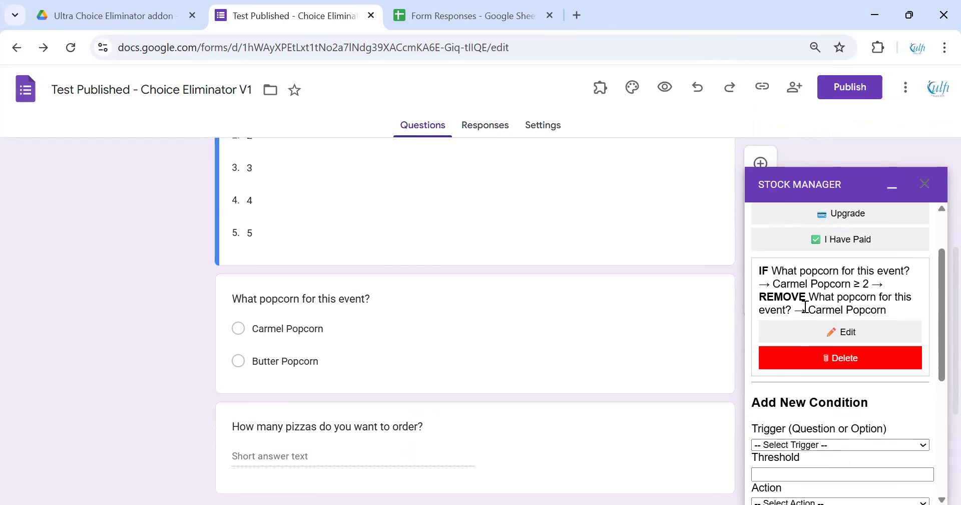
Start another condition triggered by the whole question "How many pizzas do you want to order?" with a threshold of 5.
scroll(809, 311, down, 5)
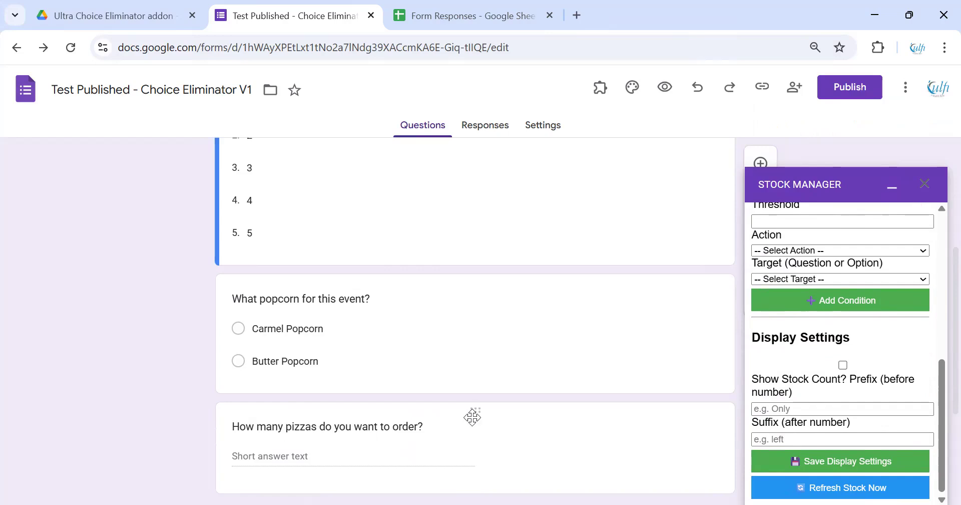
scroll(787, 337, up, 3)
click(850, 341)
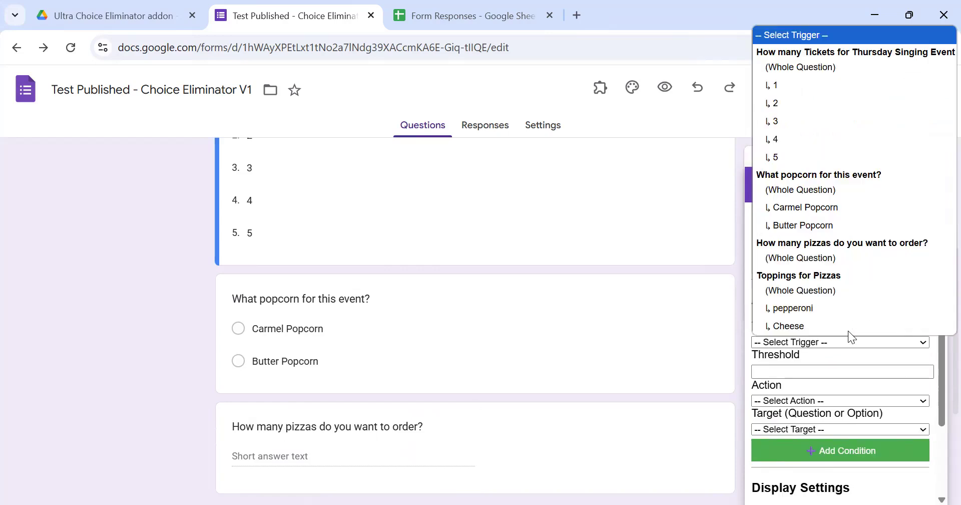
click(834, 260)
scroll(831, 255, down, 2)
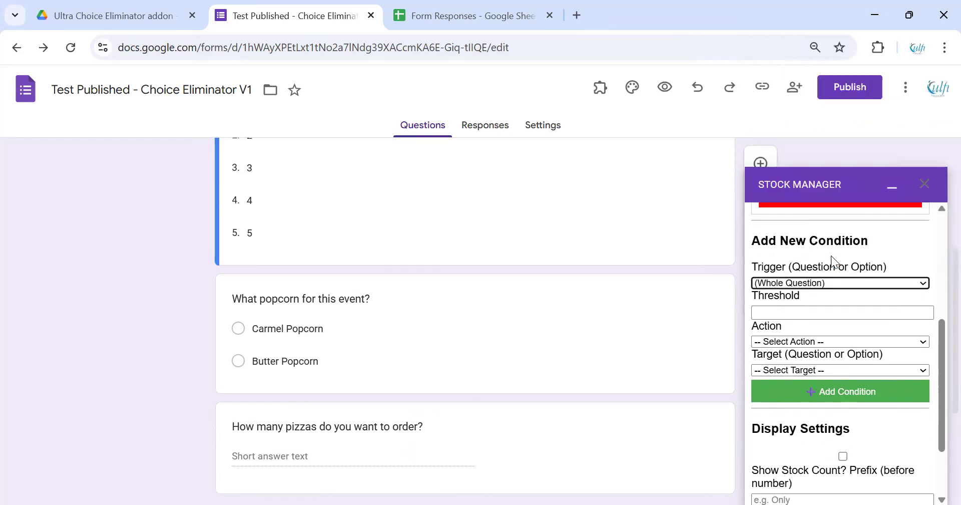
click(822, 298)
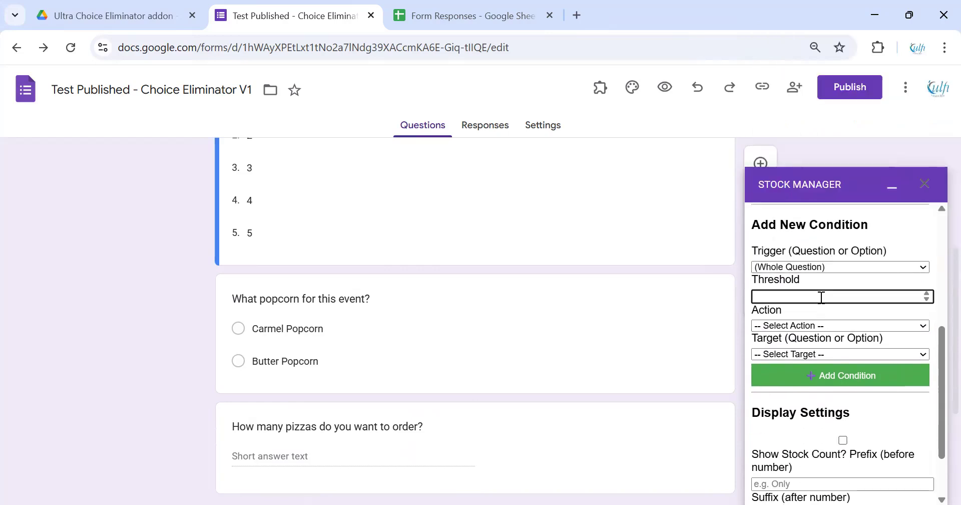
key(BackSpace)
text(5)
scroll(846, 296, down, 2)
scroll(822, 284, up, 2)
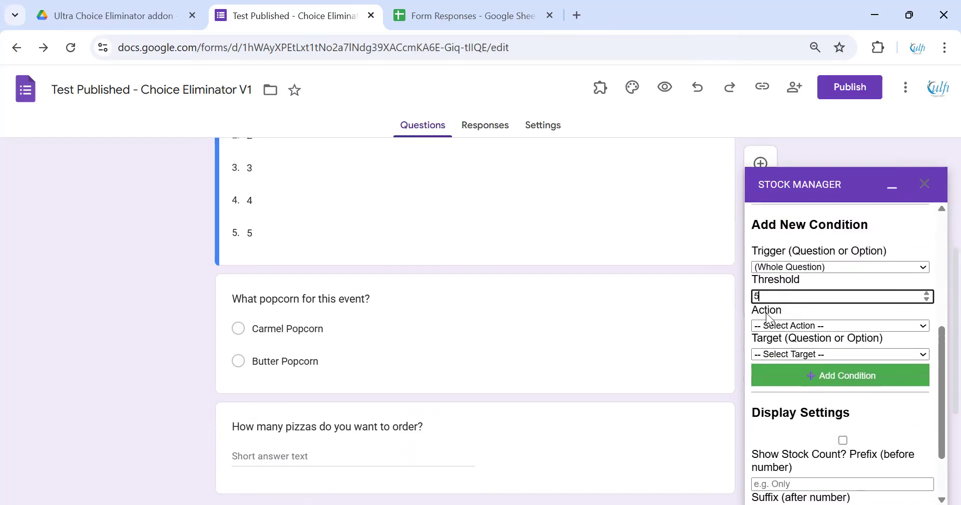
Complete the pizza order condition with the Mark Out of Stock action and that whole question as target, and add it.
click(799, 325)
key(Down)
key(Down)
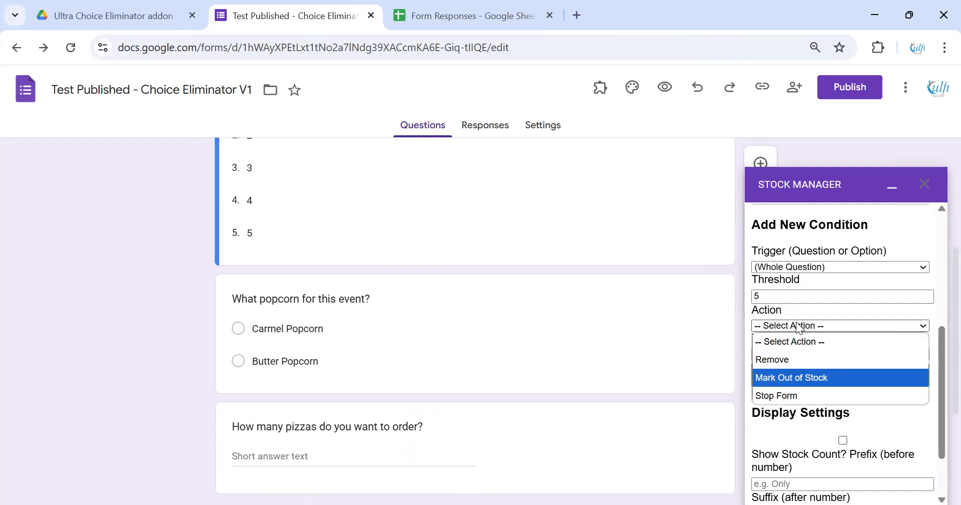
key(Return)
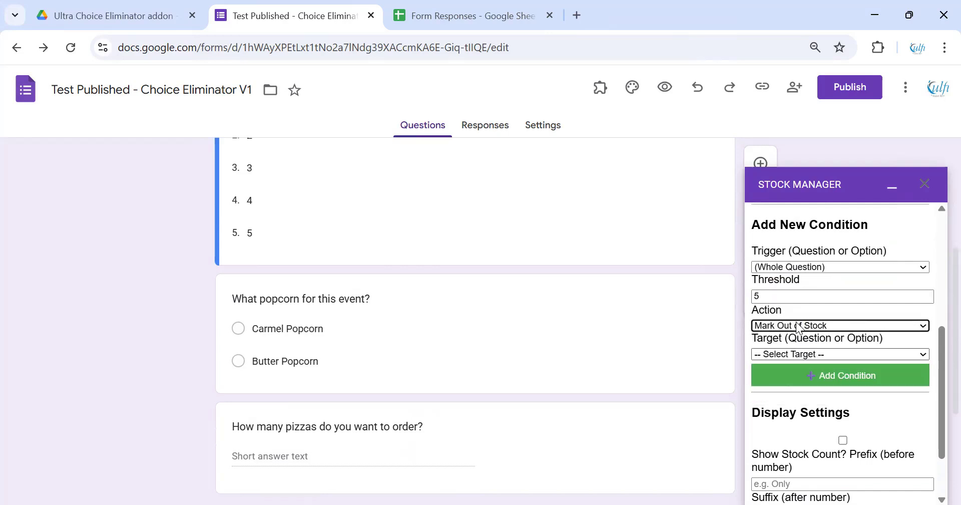
click(797, 354)
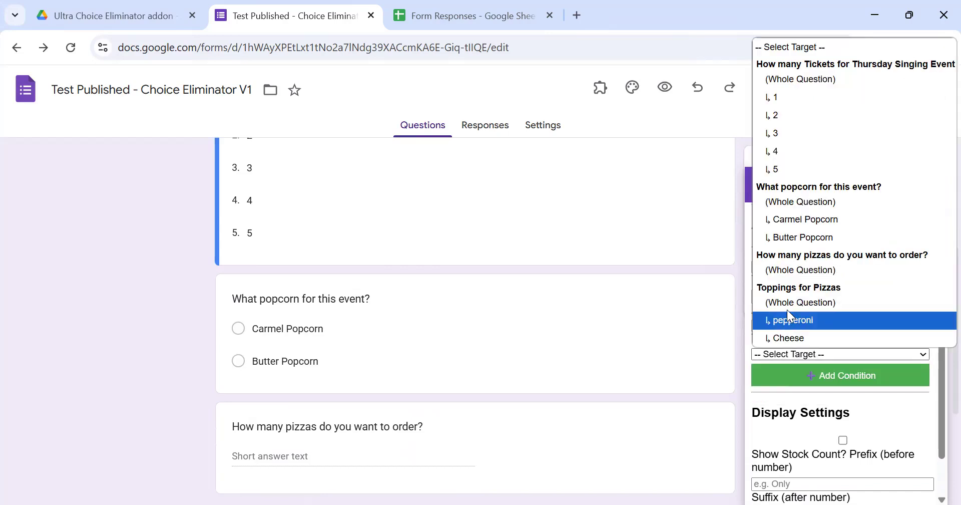
click(796, 272)
click(840, 375)
scroll(841, 375, up, 5)
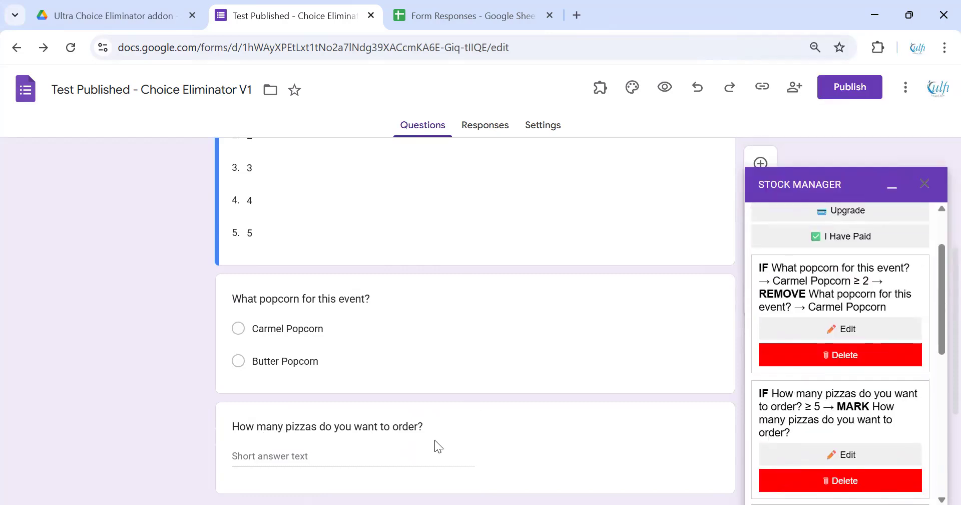
Enable the stock count with prefix "Only" and suffix "remaining", save the display settings and refresh the stock labels.
scroll(840, 375, down, 8)
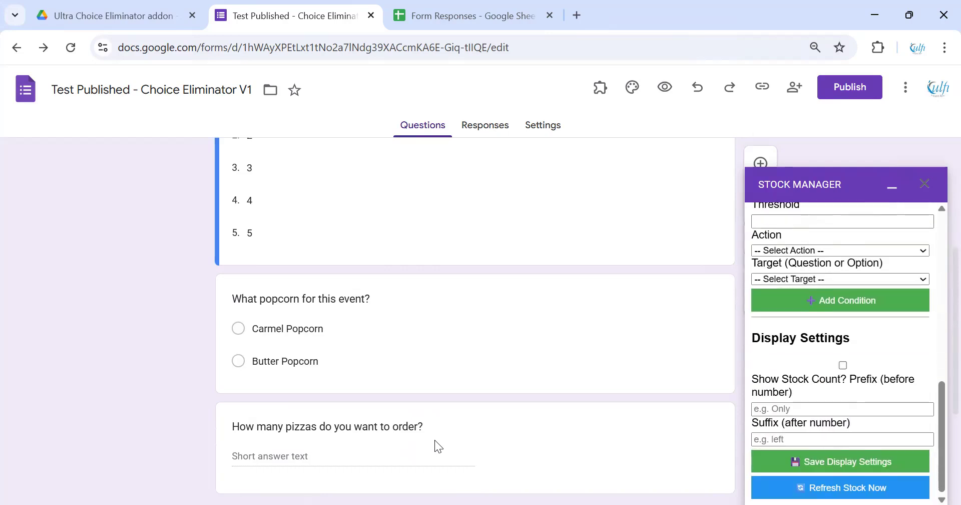
click(855, 410)
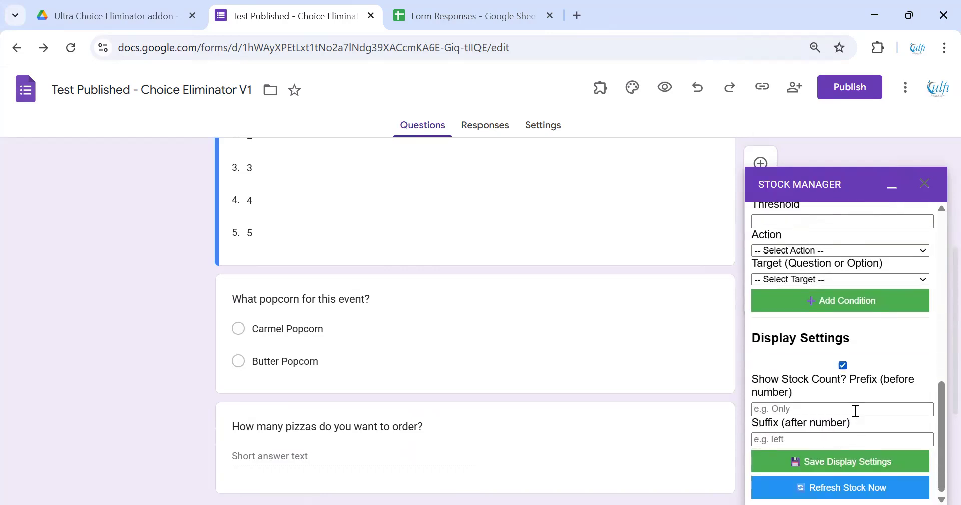
click(800, 409)
click(846, 439)
click(800, 439)
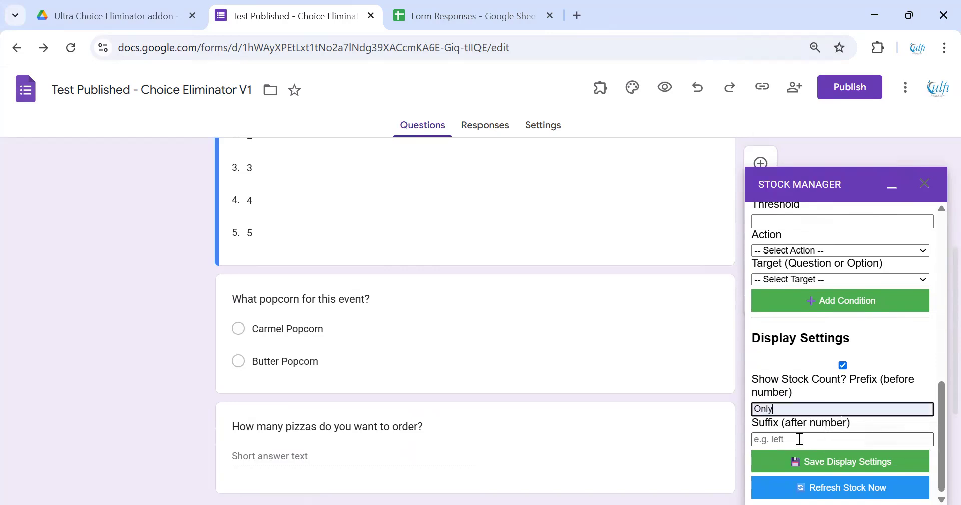
click(858, 408)
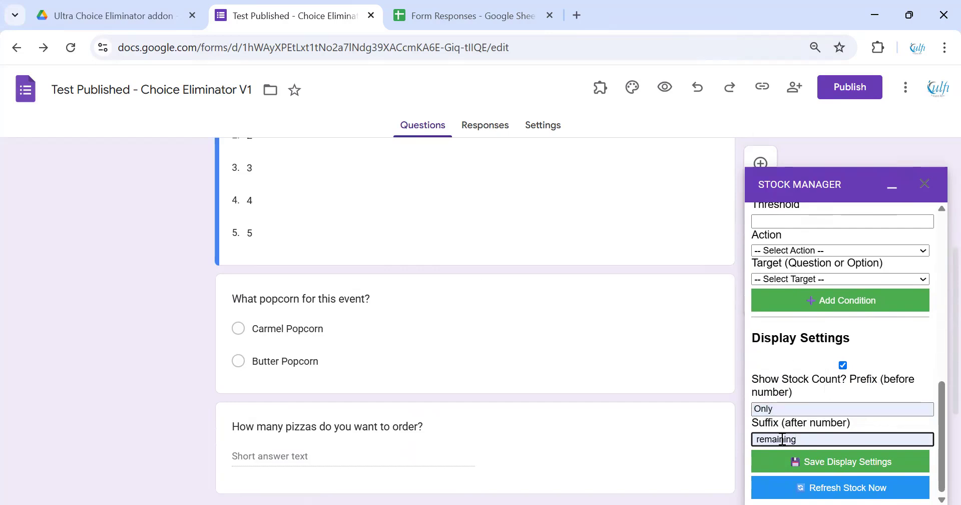
click(790, 466)
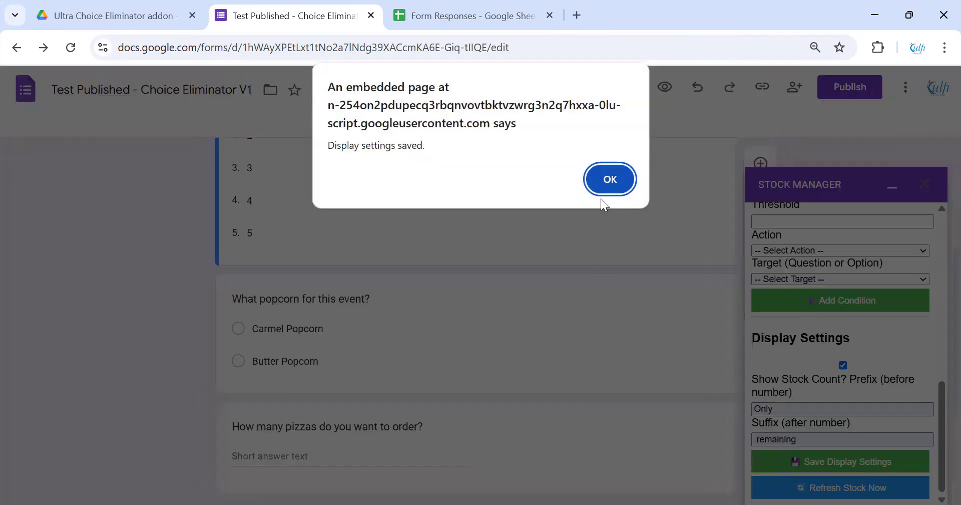
click(604, 190)
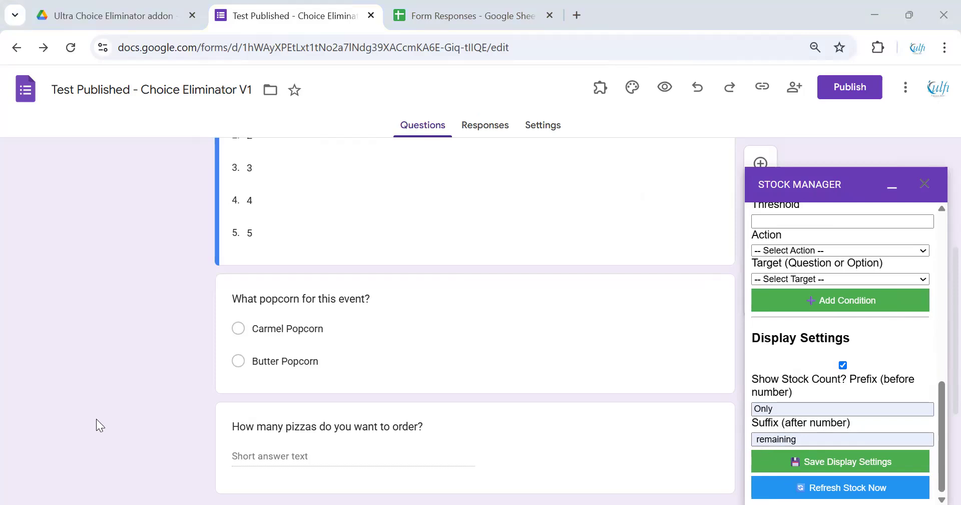
click(855, 488)
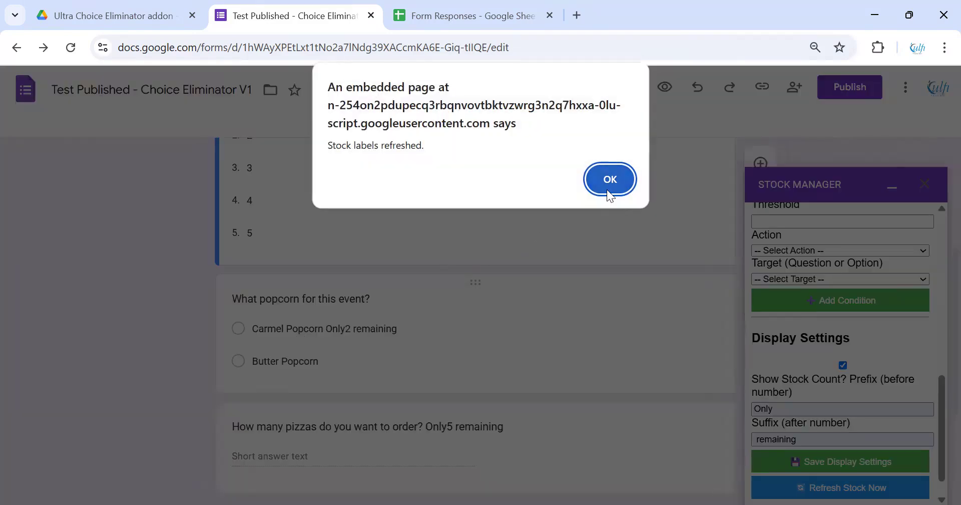
click(608, 189)
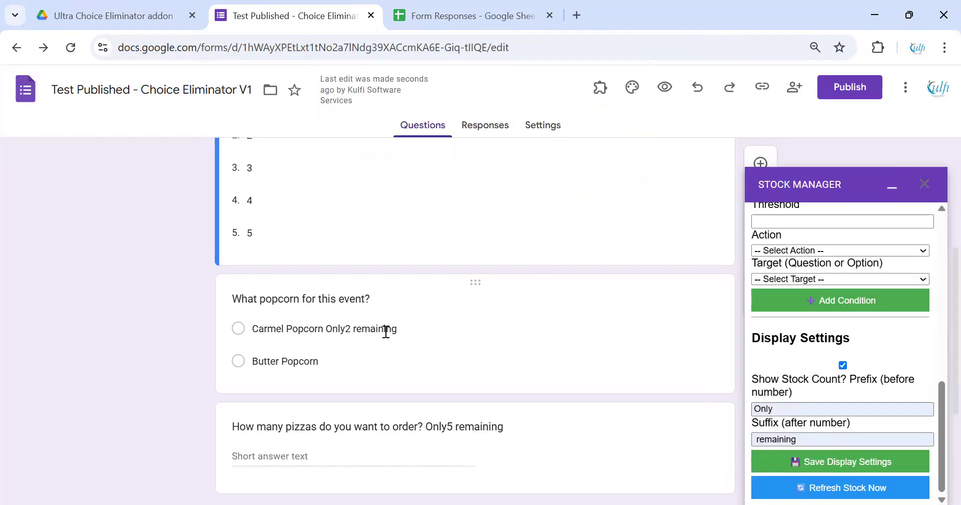
Turn off the stock count display, save the display settings and refresh the stock labels.
click(782, 403)
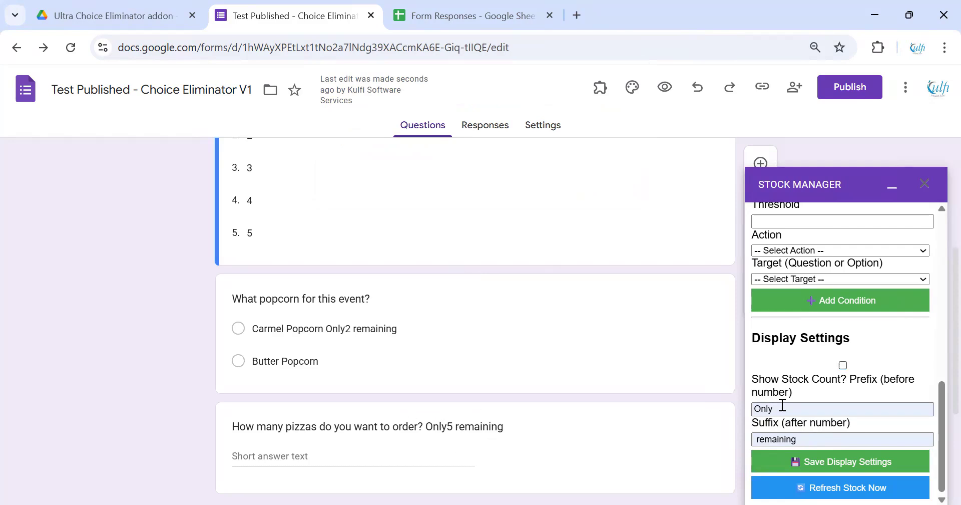
click(841, 465)
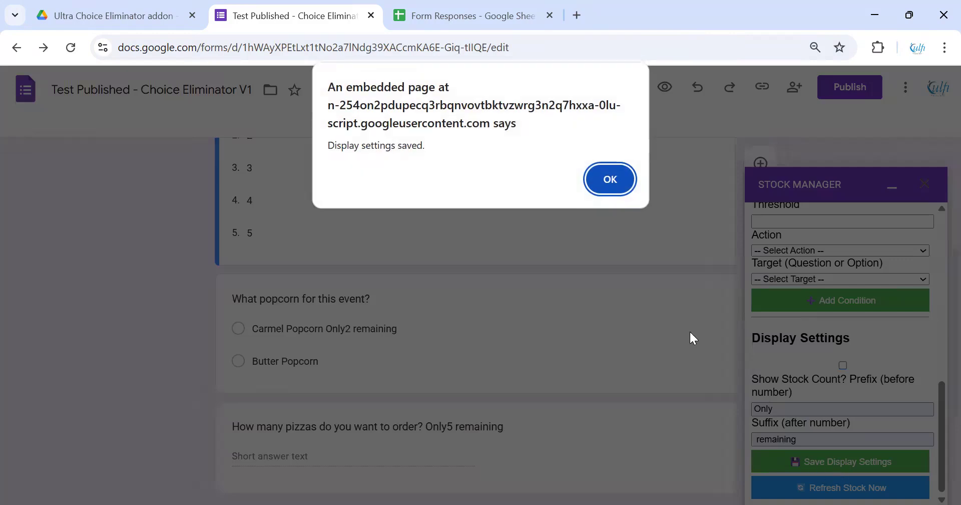
click(611, 185)
click(814, 488)
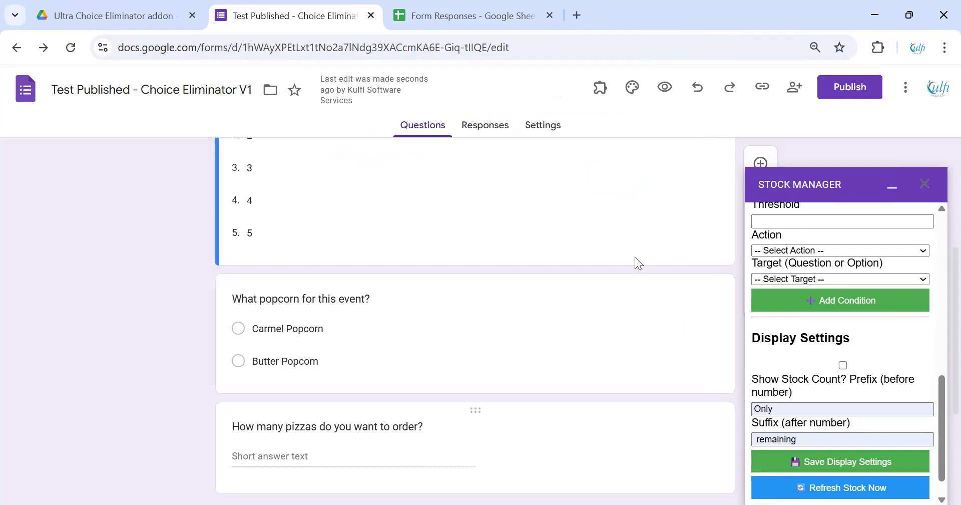
Add a trailing space to the prefix "Only", enable the stock count, save the display settings and refresh the labels.
click(808, 408)
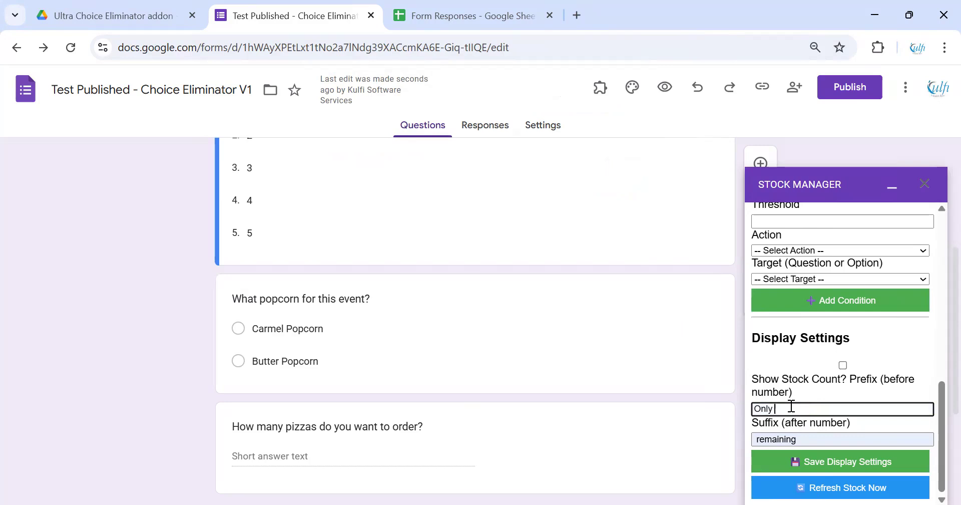
click(843, 365)
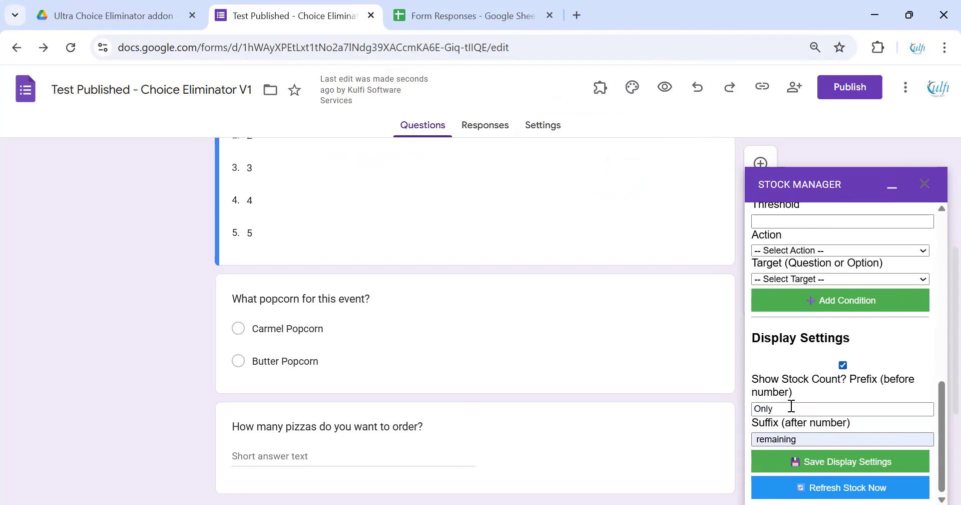
click(843, 462)
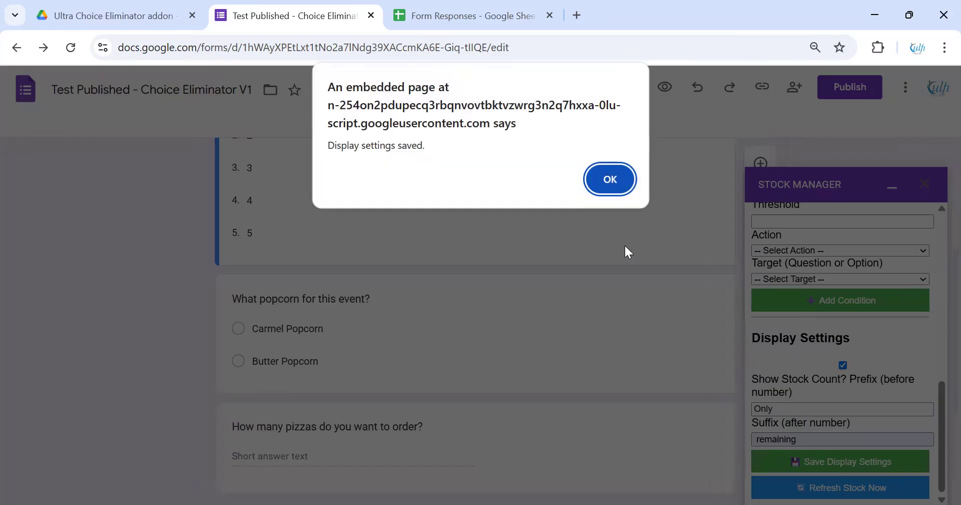
click(608, 180)
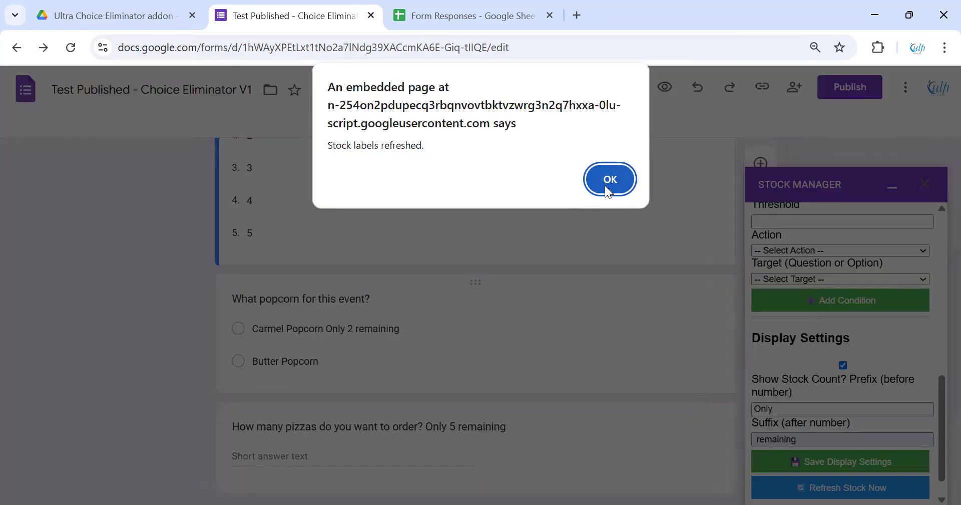
click(606, 181)
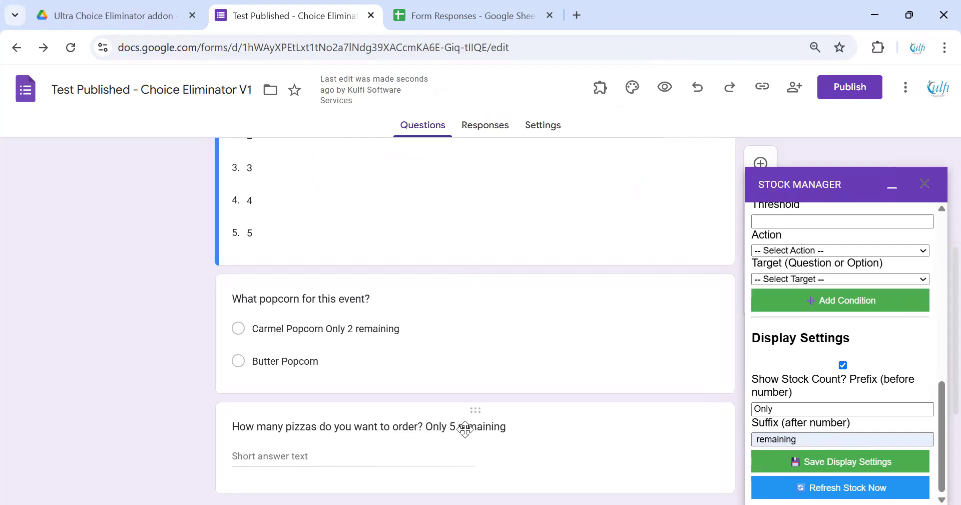
Publish the form after reviewing who has access as editor and responder.
click(852, 88)
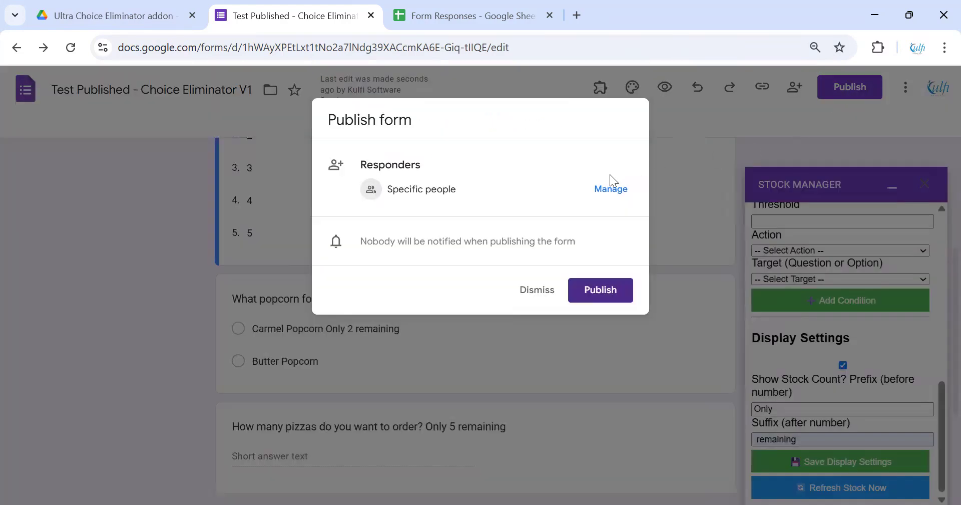
click(605, 198)
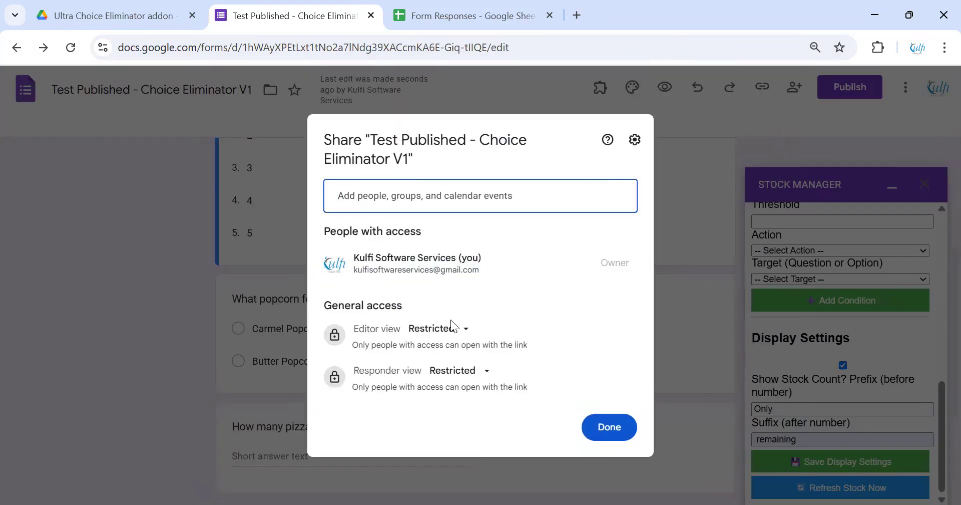
key(Escape)
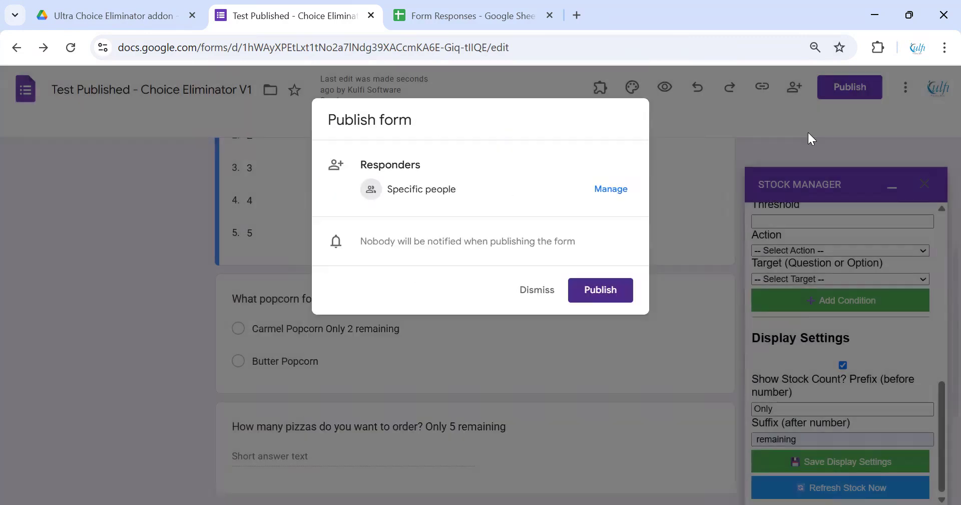
click(590, 294)
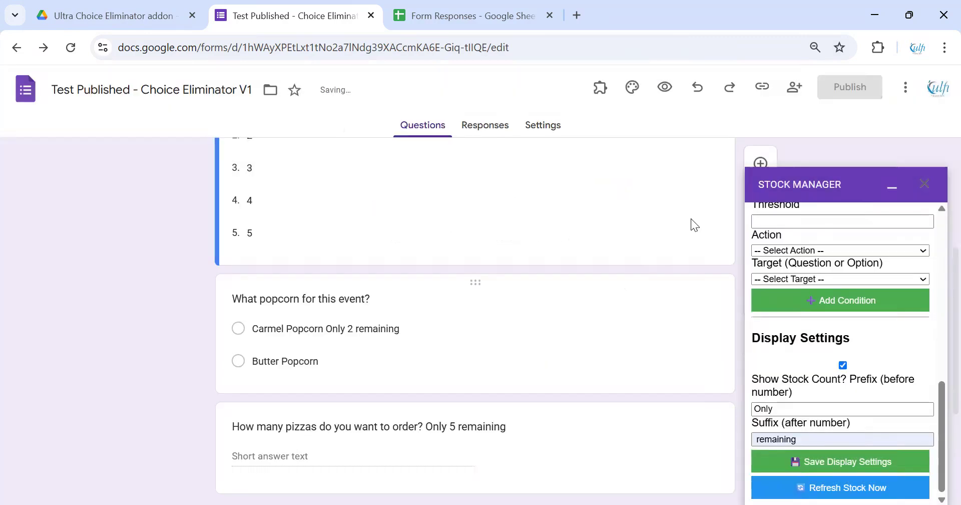
Copy the shortened responder link from the published options and save the options.
click(837, 88)
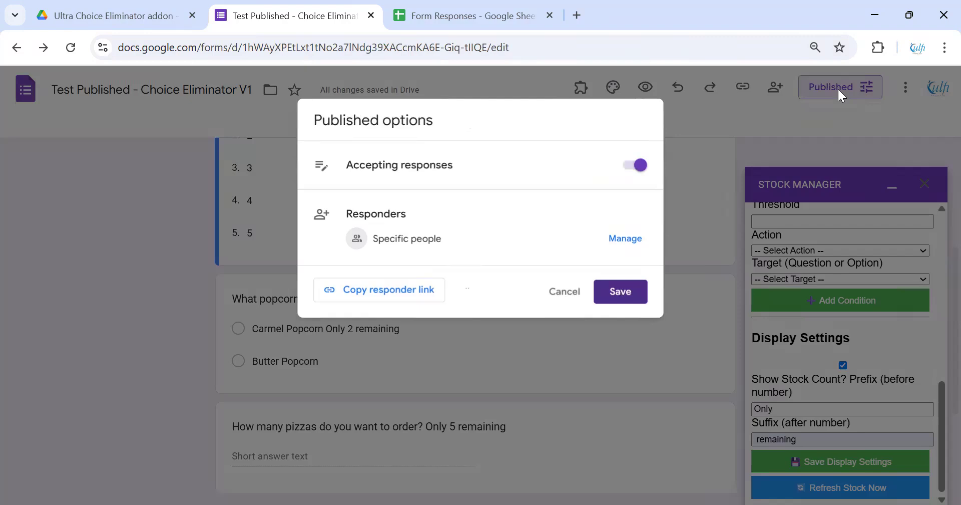
click(408, 304)
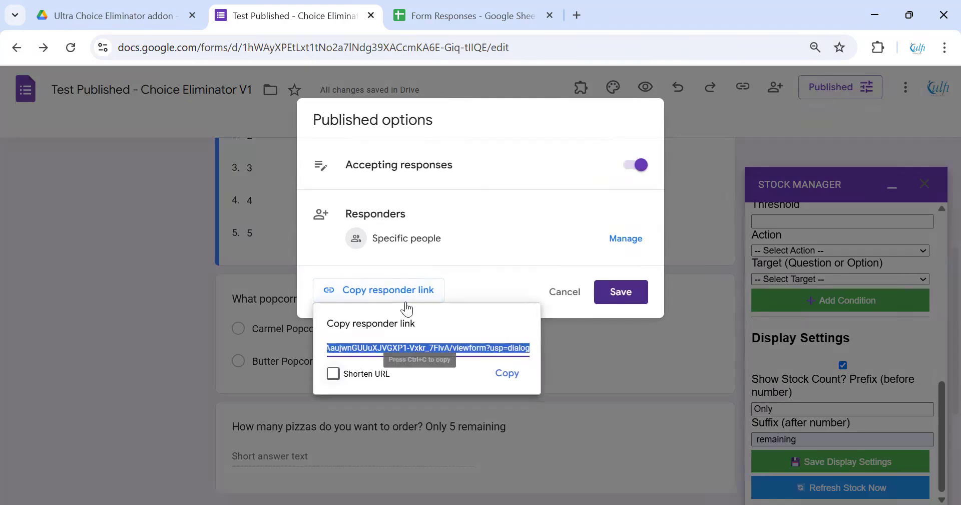
click(406, 305)
click(618, 295)
Open the copied responder link in a new browser tab.
click(576, 16)
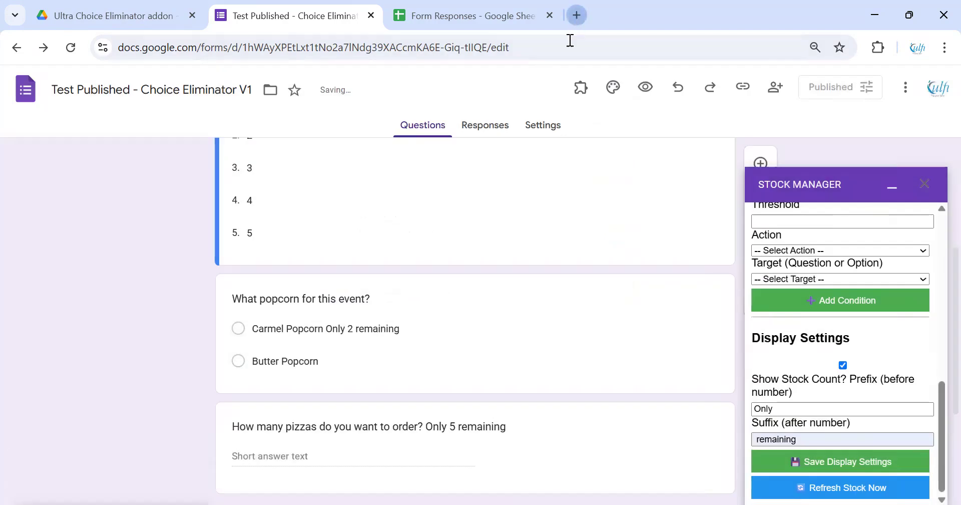
key(ctrl+v)
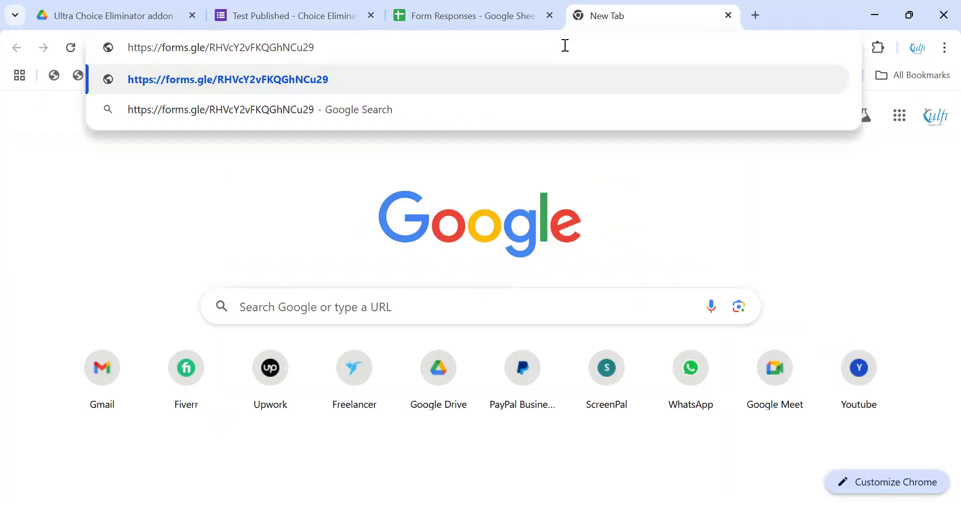
key(Return)
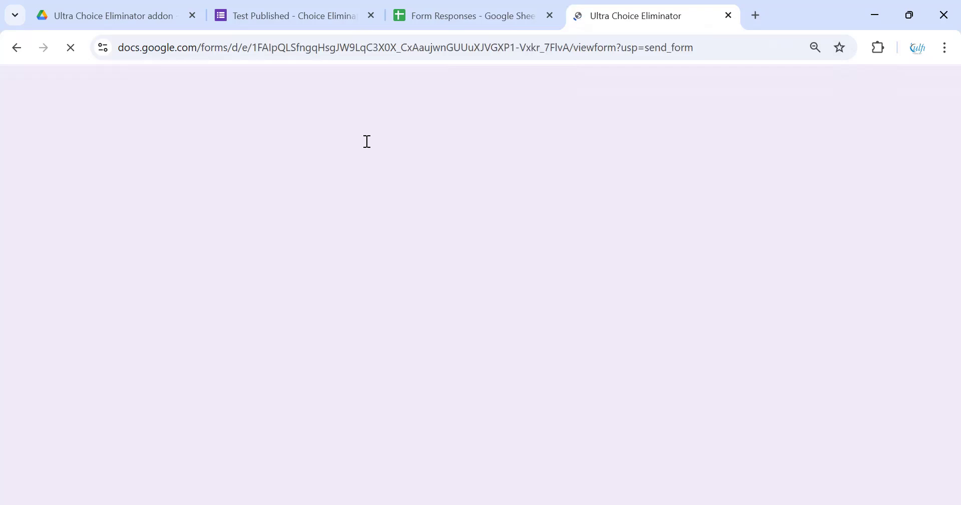
Submit a test response choosing Carmel Popcorn and ordering 2 pizzas.
scroll(344, 168, down, 3)
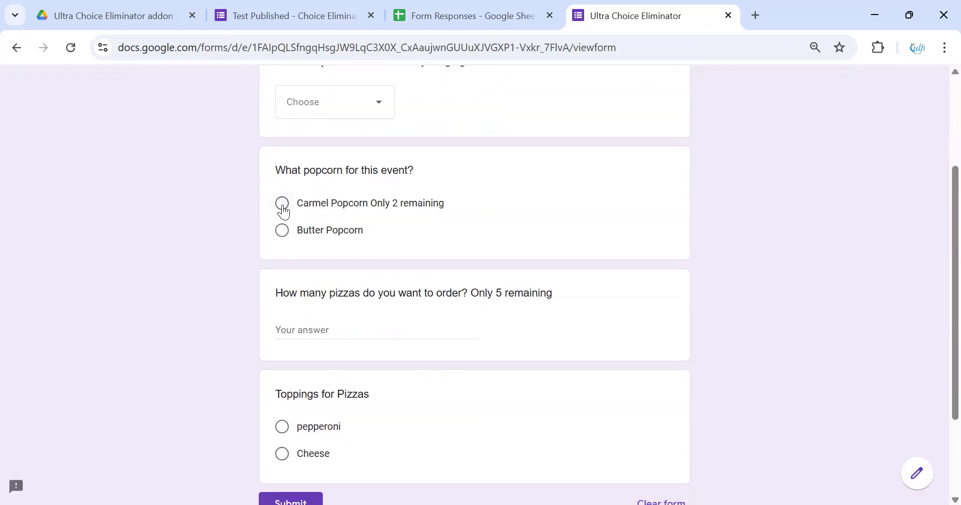
click(283, 209)
scroll(383, 208, down, 3)
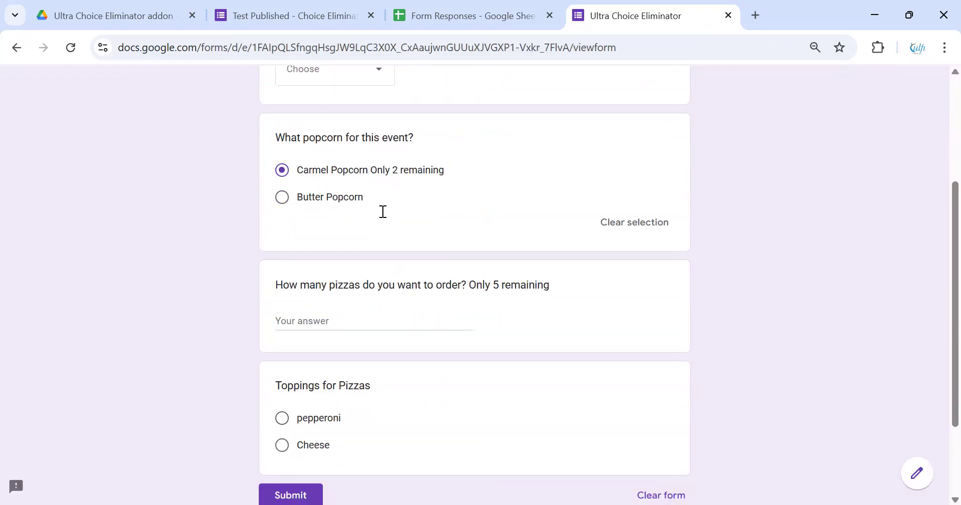
click(342, 208)
scroll(337, 216, up, 2)
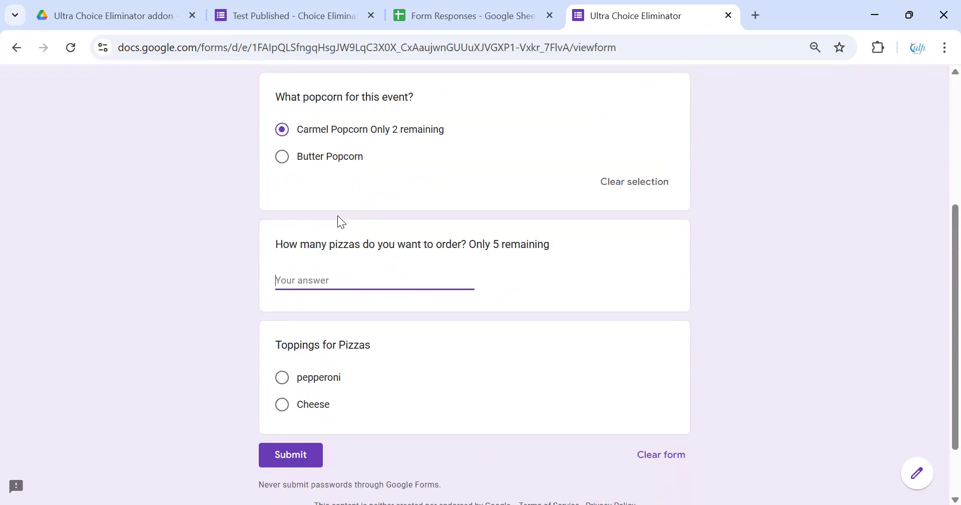
text(2)
click(299, 455)
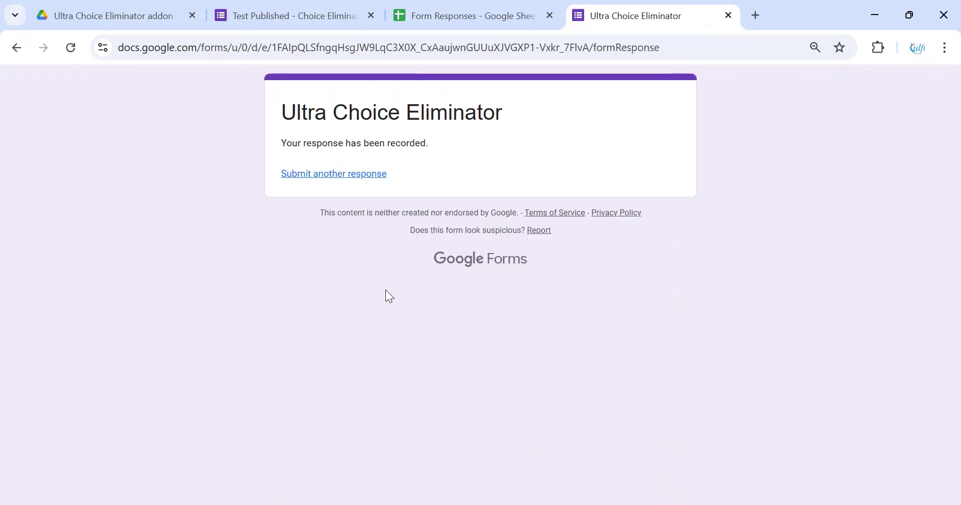
Check the submitted popcorn answer in the Form Responses spreadsheet.
click(440, 20)
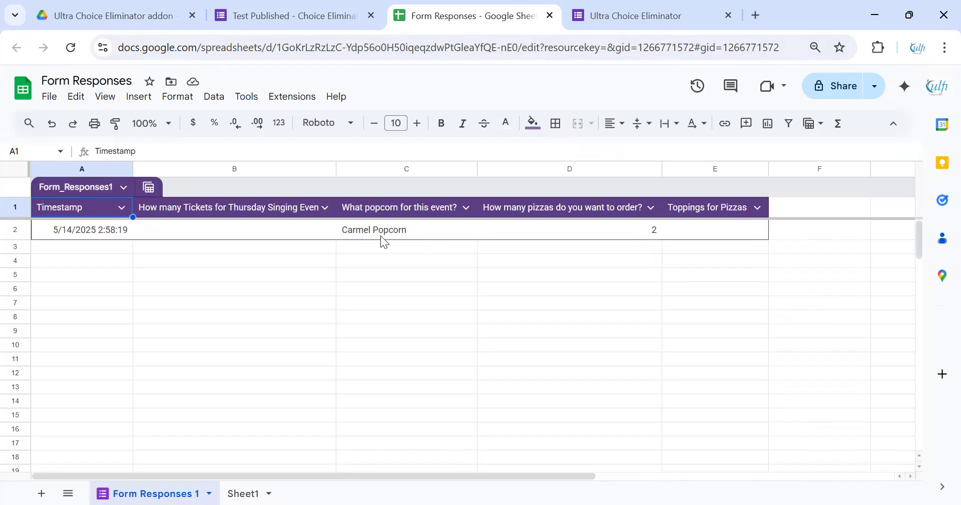
click(382, 238)
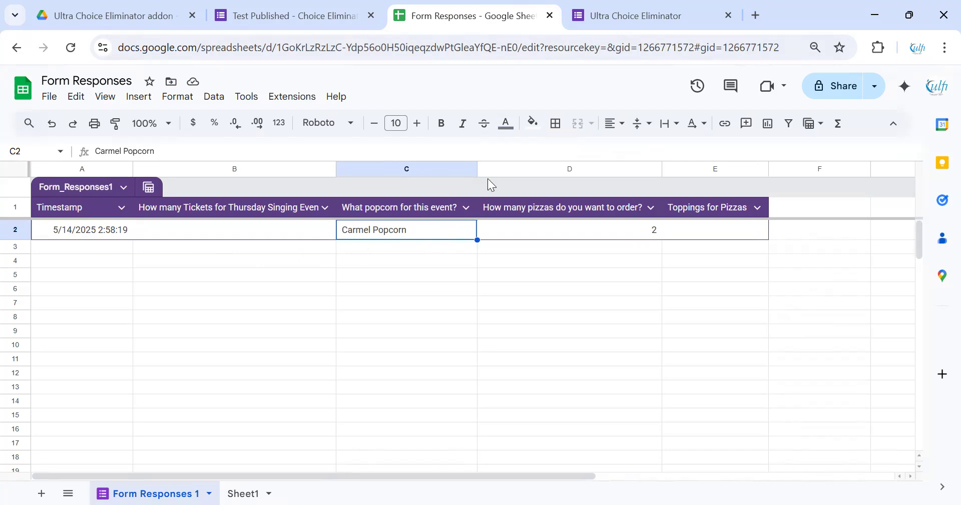
Compare the remaining-stock labels in the form editor with the popcorn and pizza answers in the Form Responses spreadsheet.
click(625, 16)
click(321, 20)
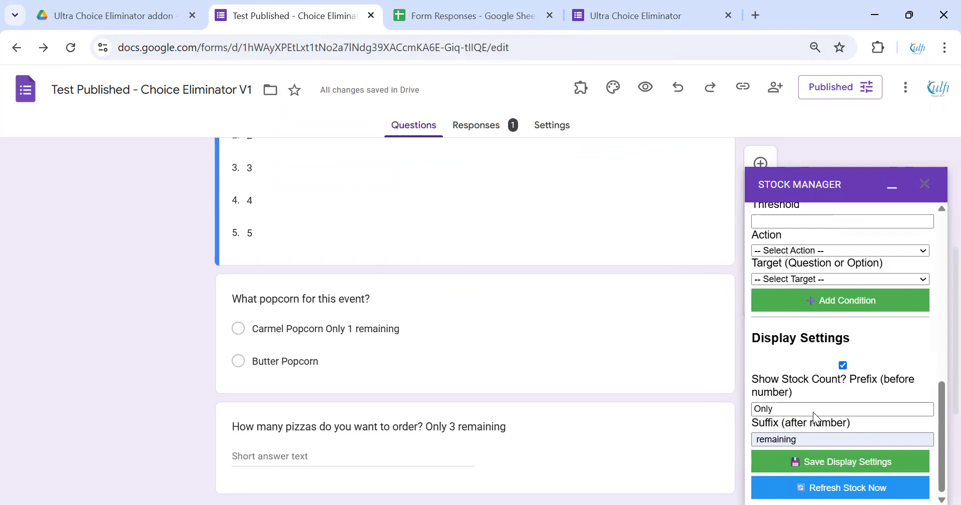
key(ctrl+Tab)
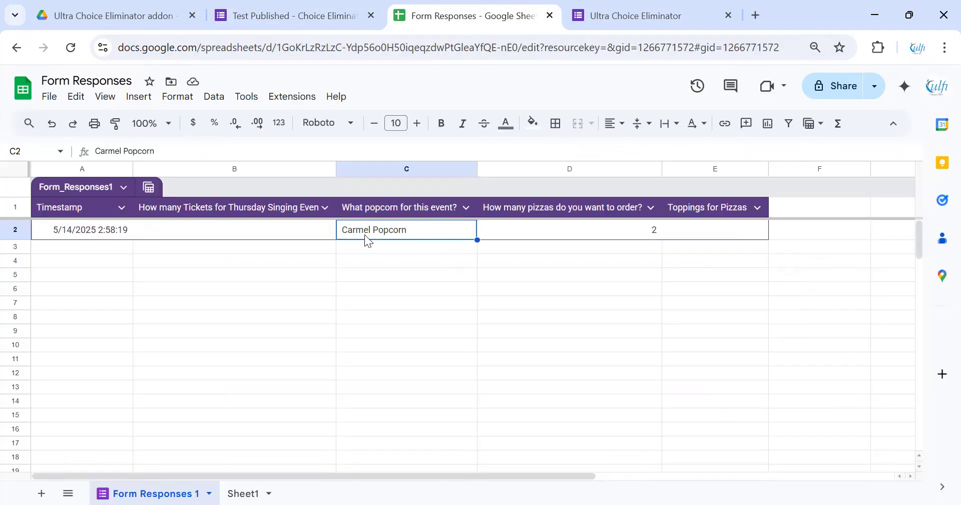
click(583, 234)
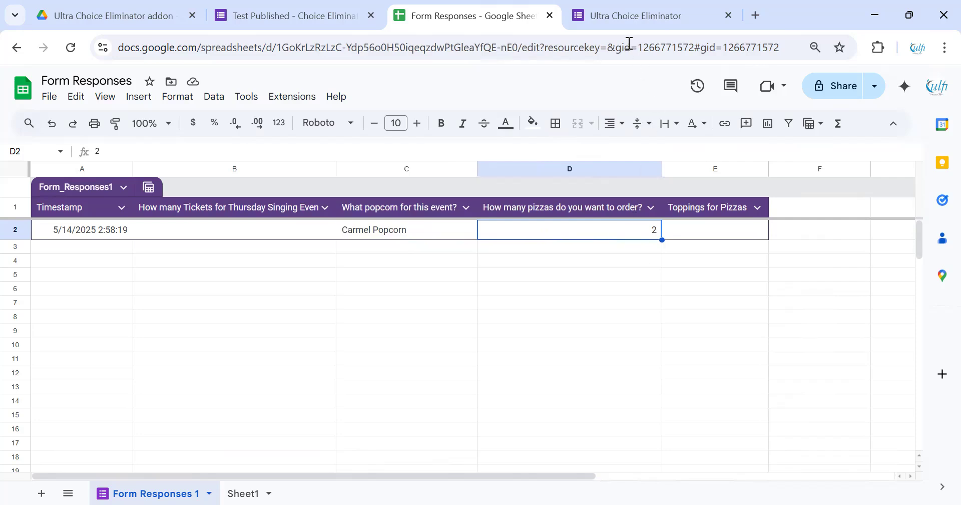
Submit another test response to the published form, choosing Carmel Popcorn and ordering 3 pizzas.
click(630, 29)
click(345, 174)
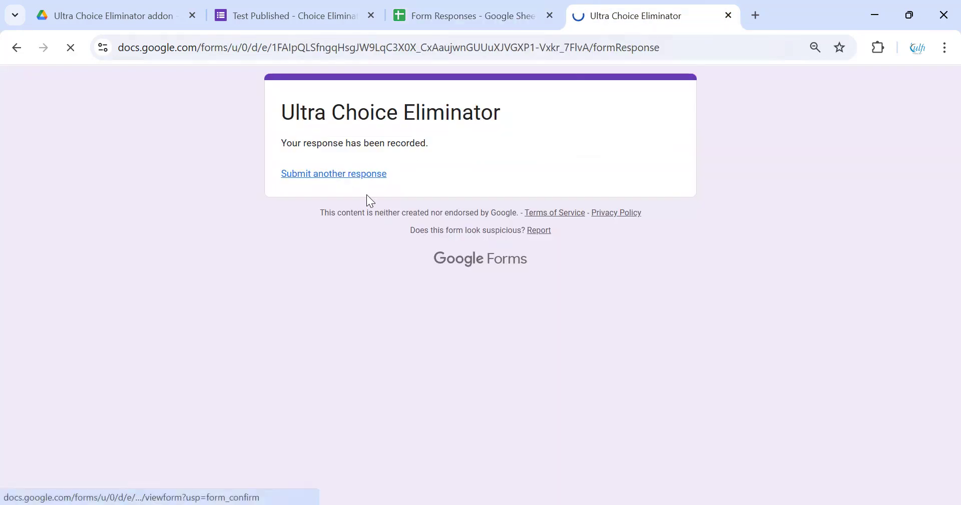
scroll(350, 235, down, 1)
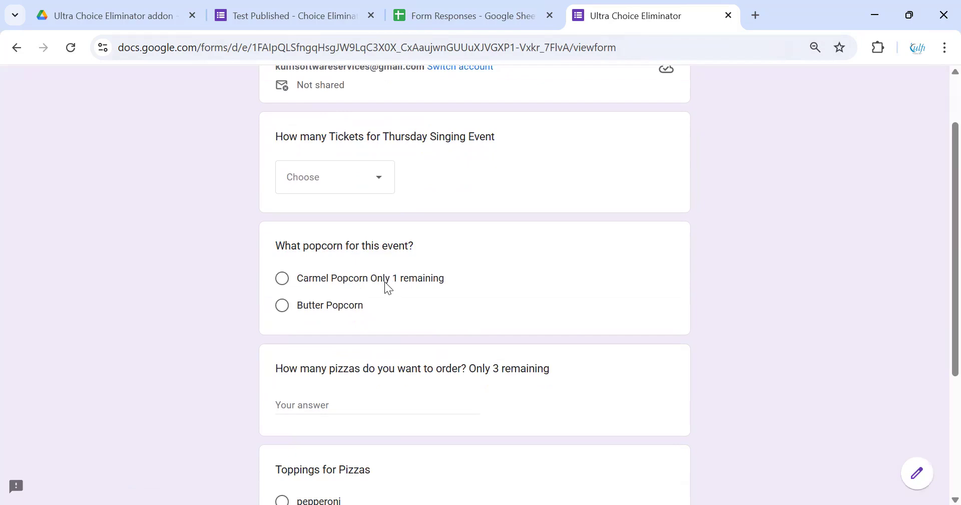
scroll(403, 285, down, 1)
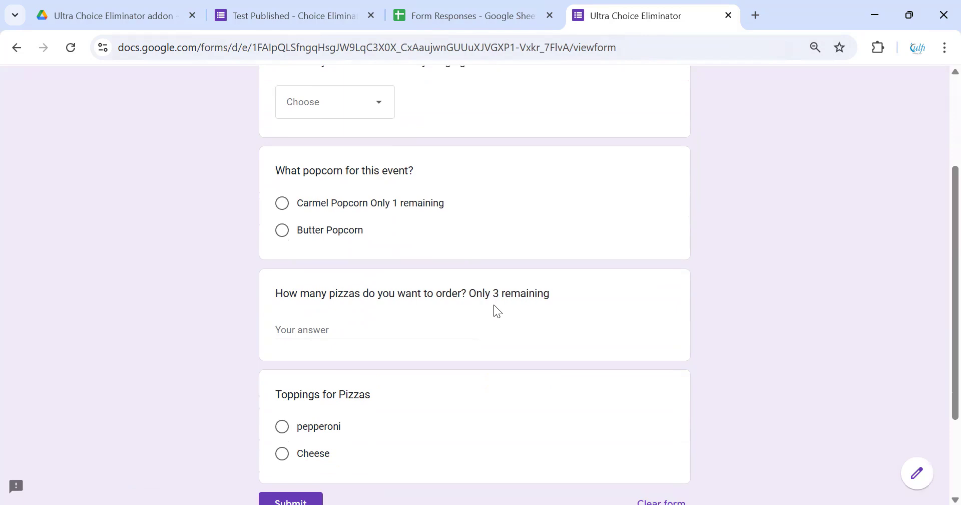
click(282, 204)
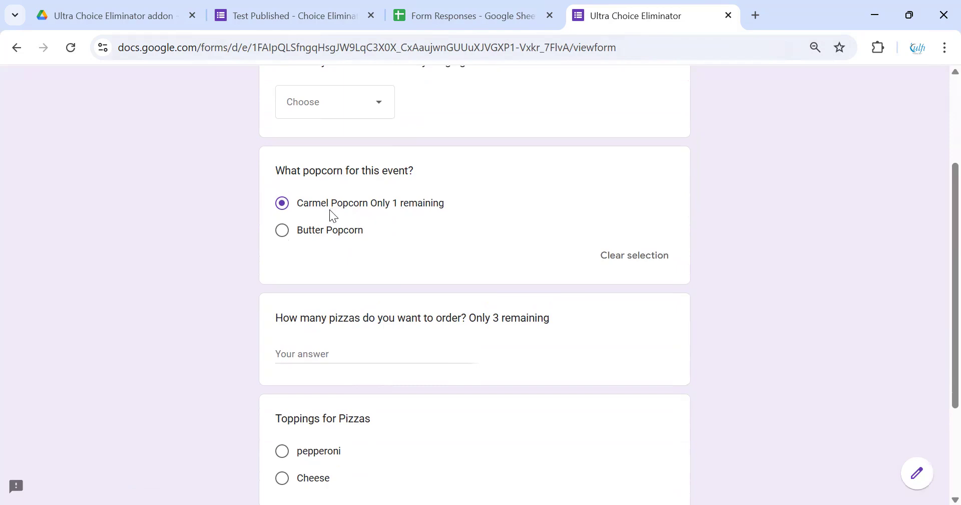
scroll(384, 207, down, 1)
click(341, 278)
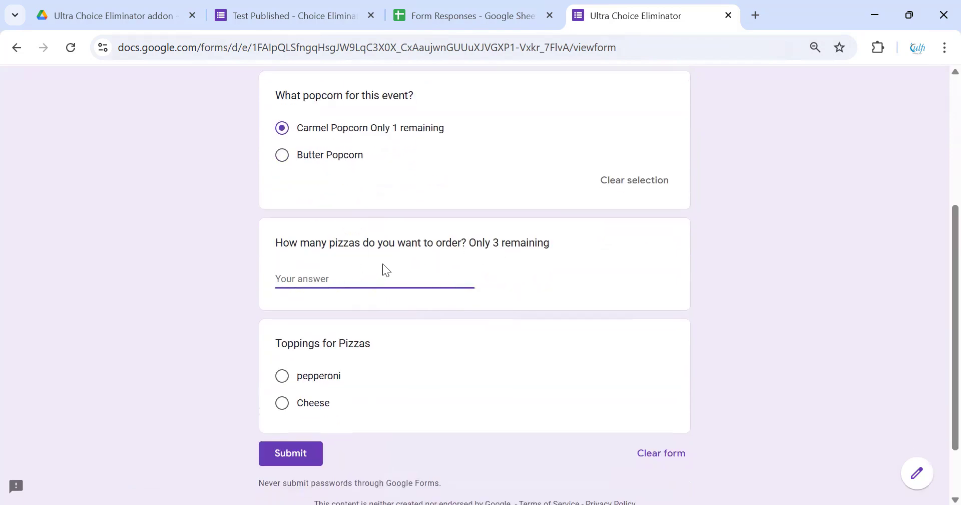
text(3)
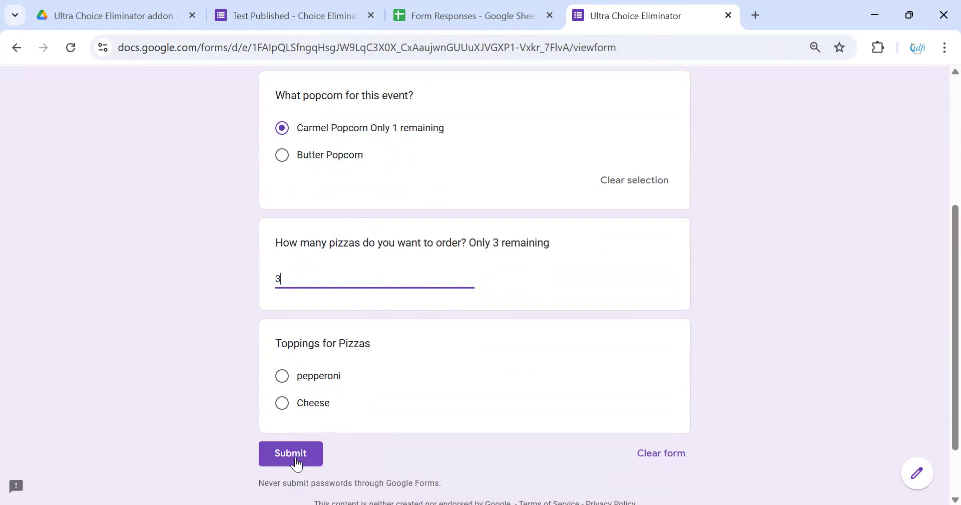
click(295, 456)
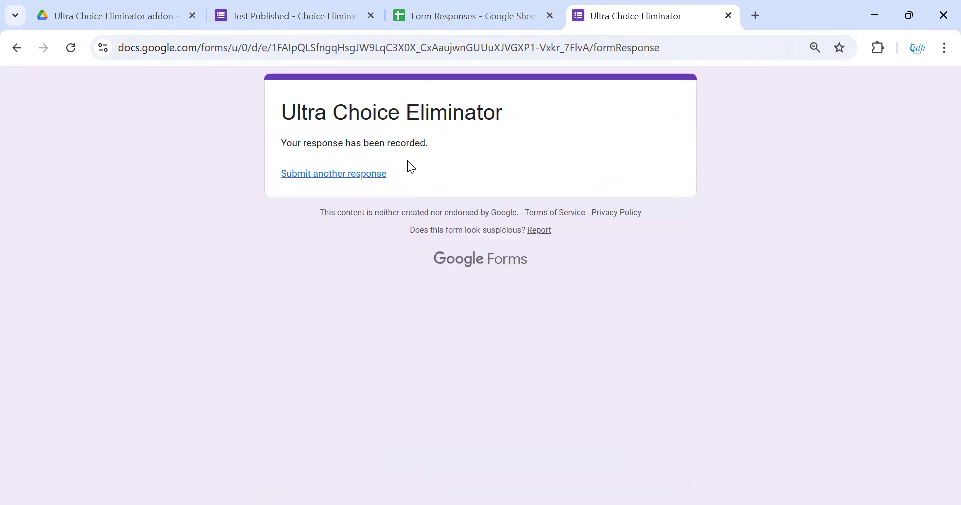
Check the pizza quantity of the second response in the Form Responses spreadsheet.
click(462, 18)
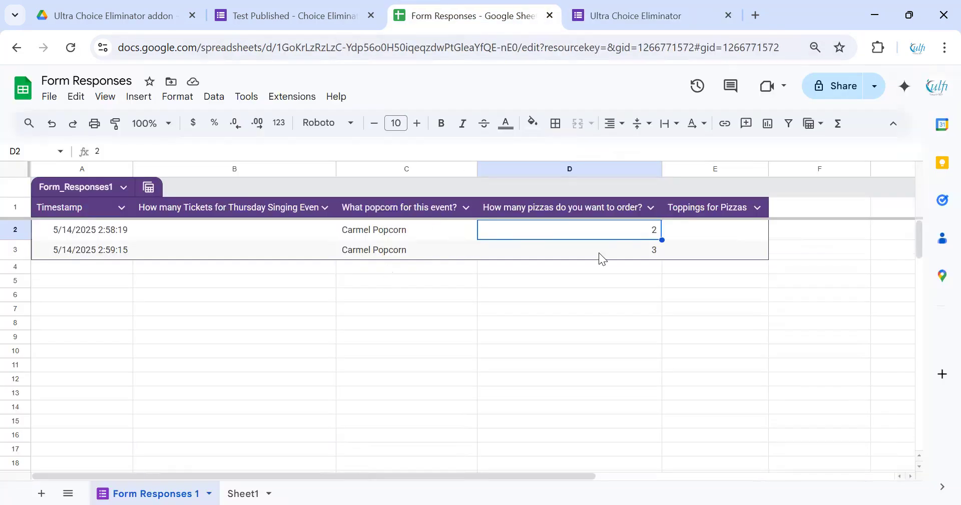
click(599, 253)
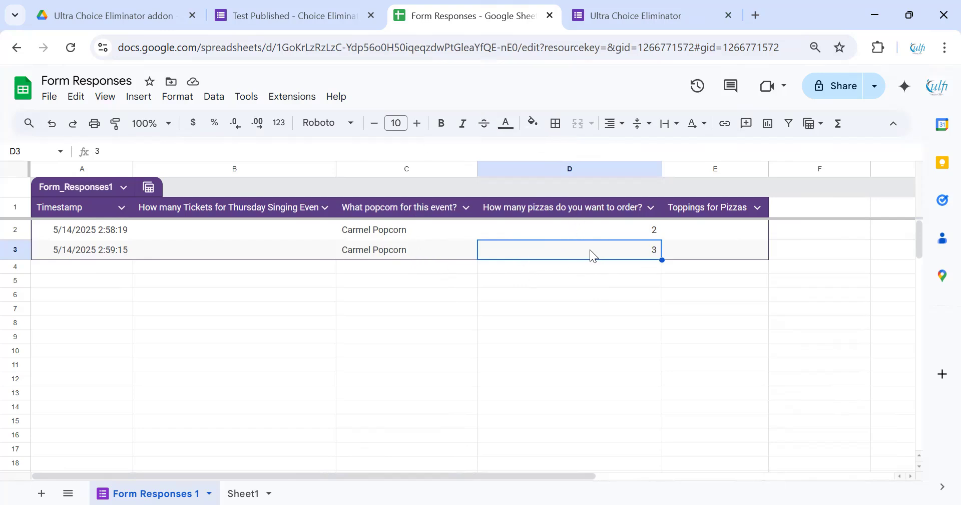
click(625, 24)
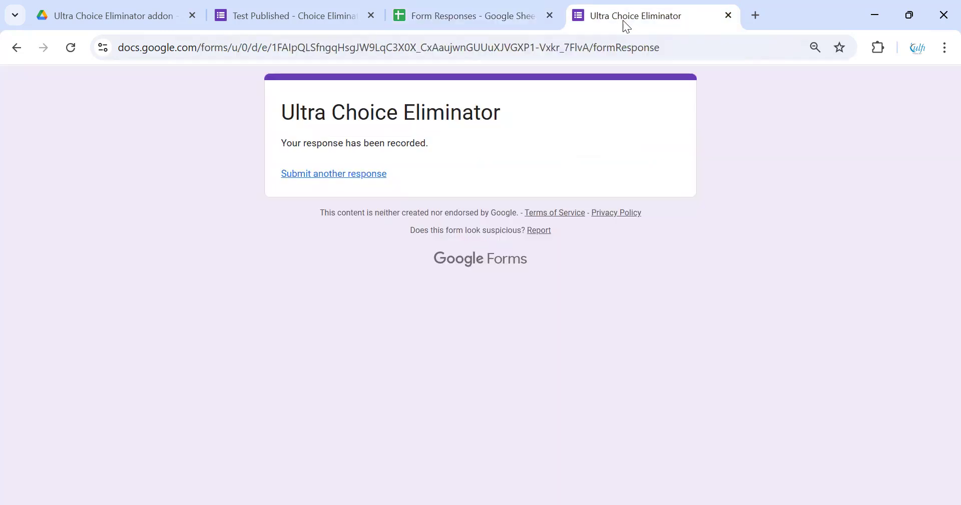
Inspect the popcorn options and the pizza question title in the form editor for stock changes.
click(305, 20)
scroll(354, 215, up, 5)
scroll(355, 215, down, 5)
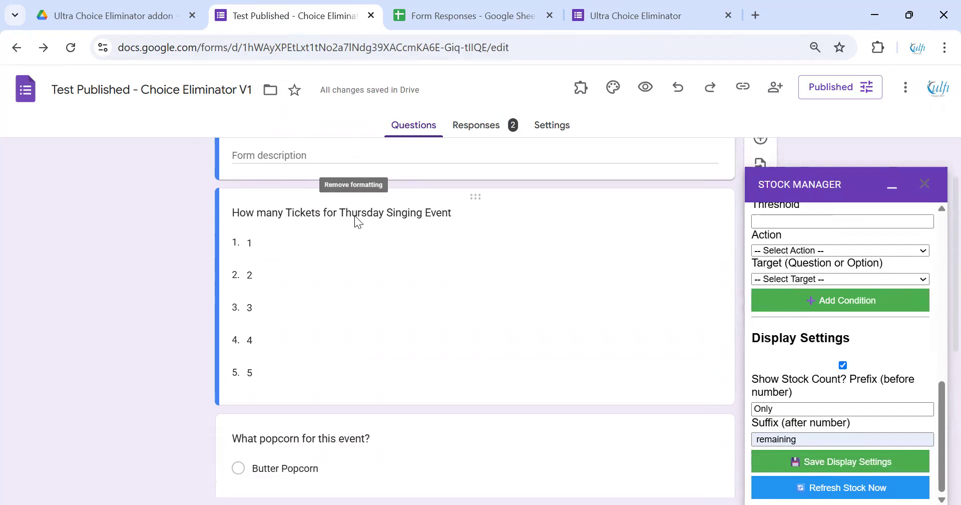
scroll(354, 215, down, 3)
scroll(354, 215, up, 2)
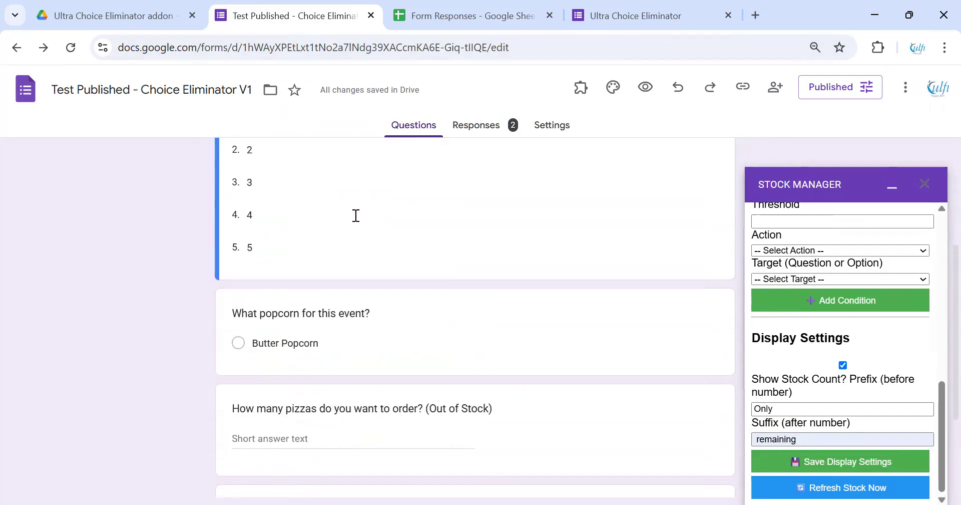
scroll(355, 215, down, 1)
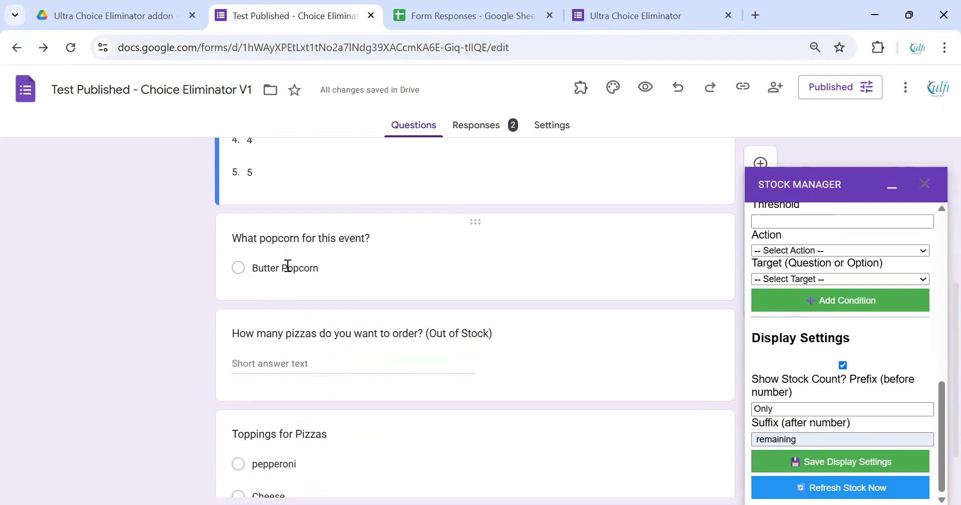
Close and reopen the add-on's Stock Manager to check the updated number of trial submissions left.
click(836, 300)
scroll(846, 289, down, 2)
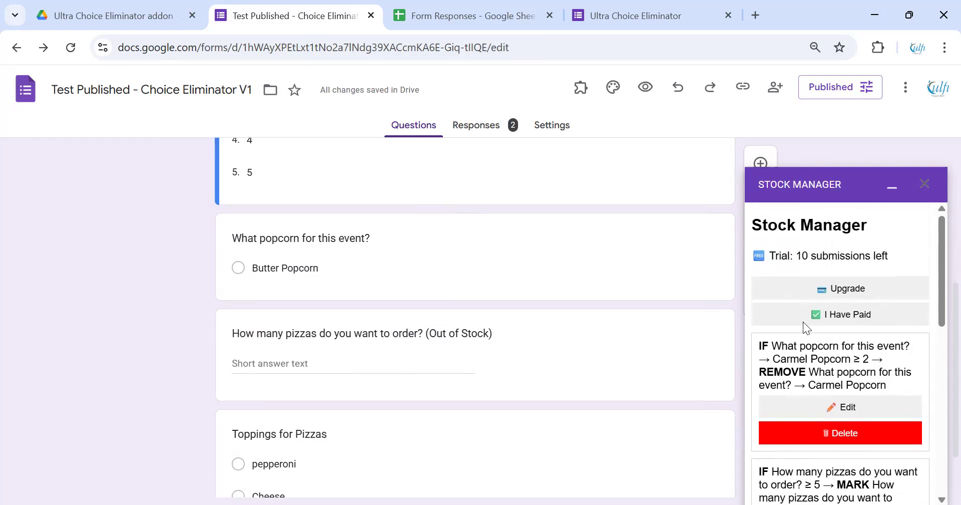
click(924, 185)
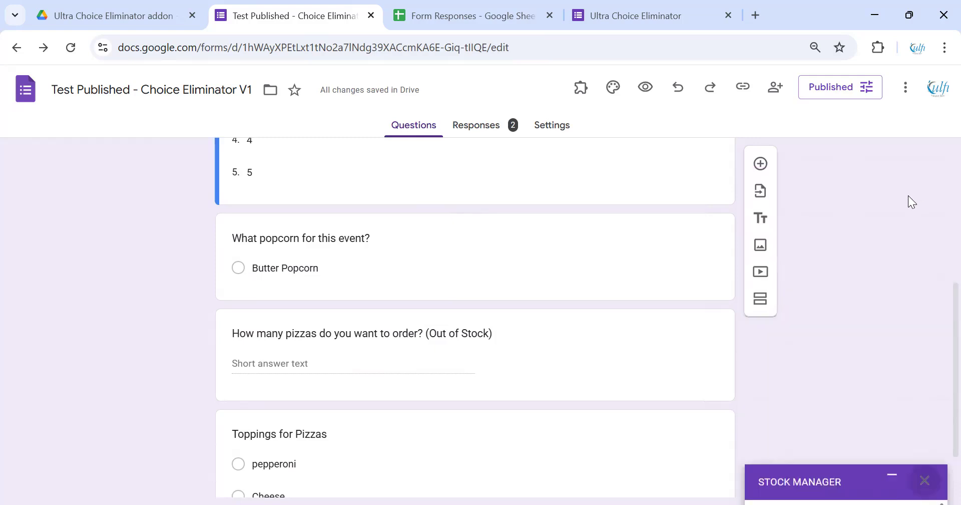
click(583, 93)
click(596, 125)
click(488, 153)
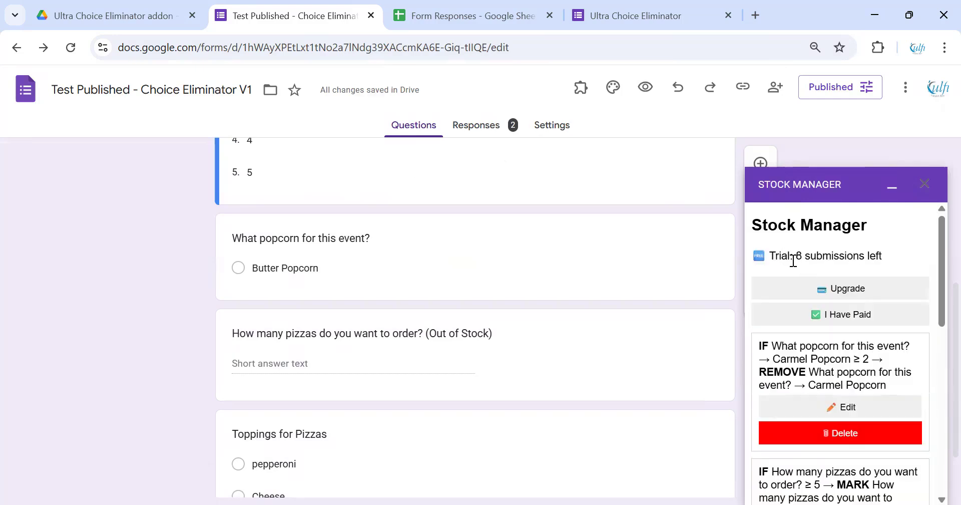
drag(799, 257, 885, 255)
click(885, 255)
scroll(530, 306, down, 1)
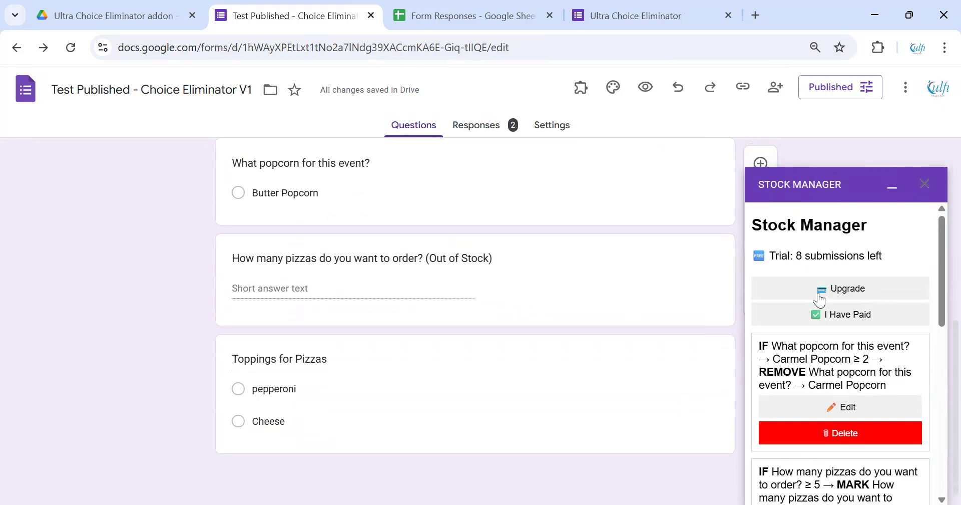
Open the Stock Manager's upgrade checkout page and review the subscription price and payment form.
scroll(822, 297, down, 8)
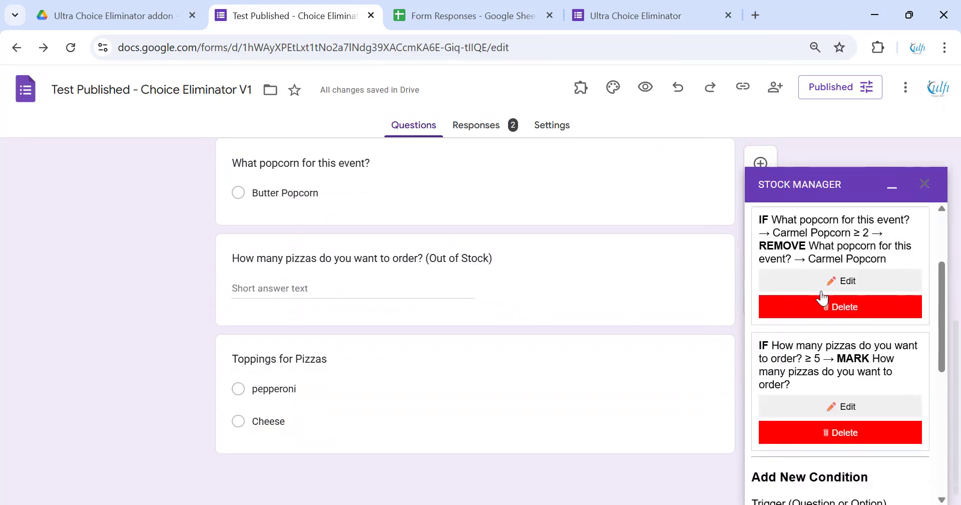
scroll(823, 297, up, 8)
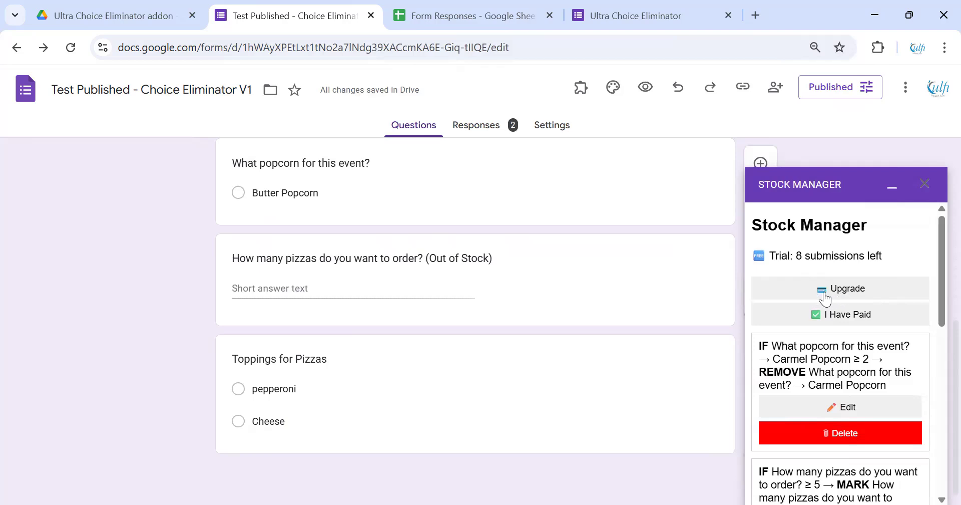
click(825, 298)
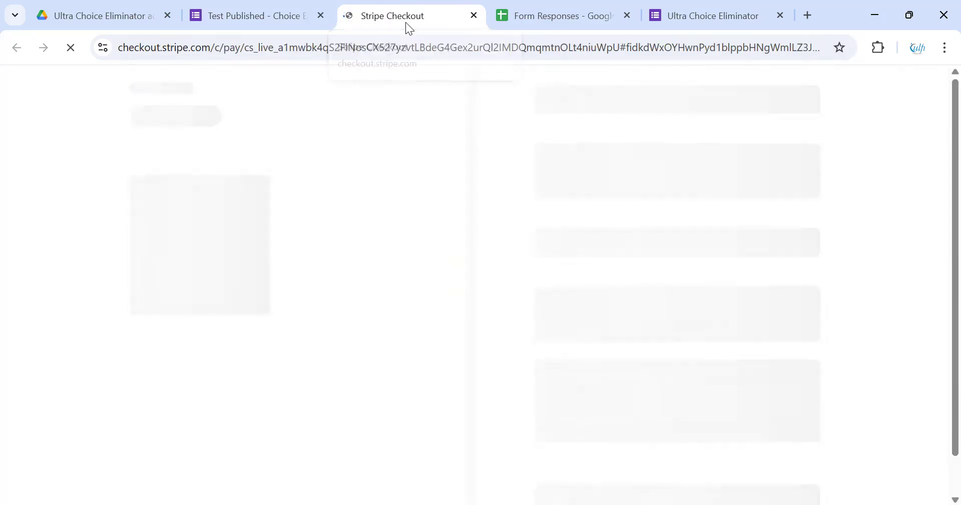
key(ctrl+shift+Tab)
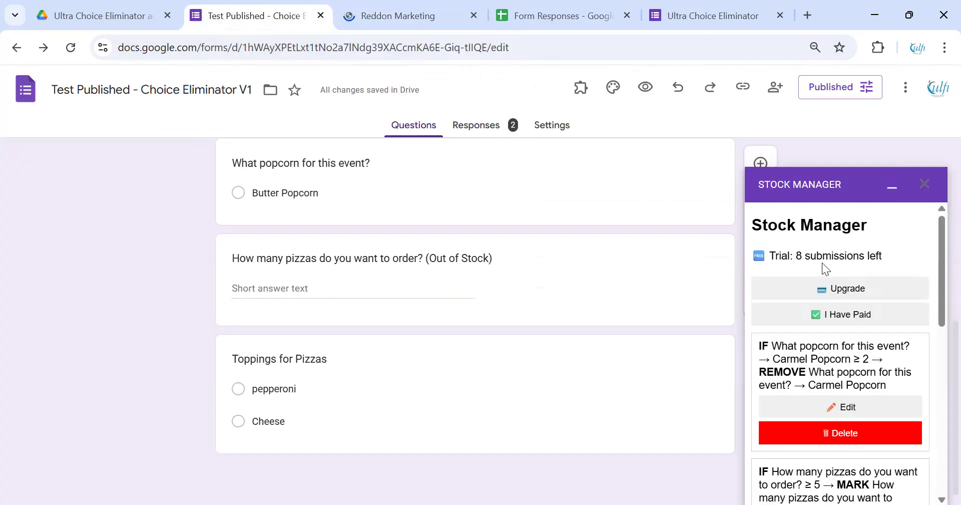
click(368, 17)
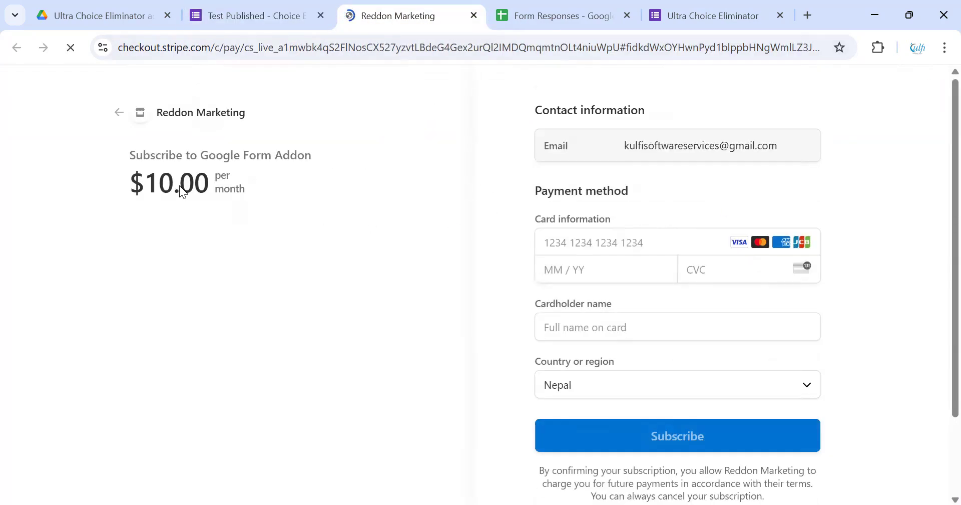
scroll(299, 177, down, 2)
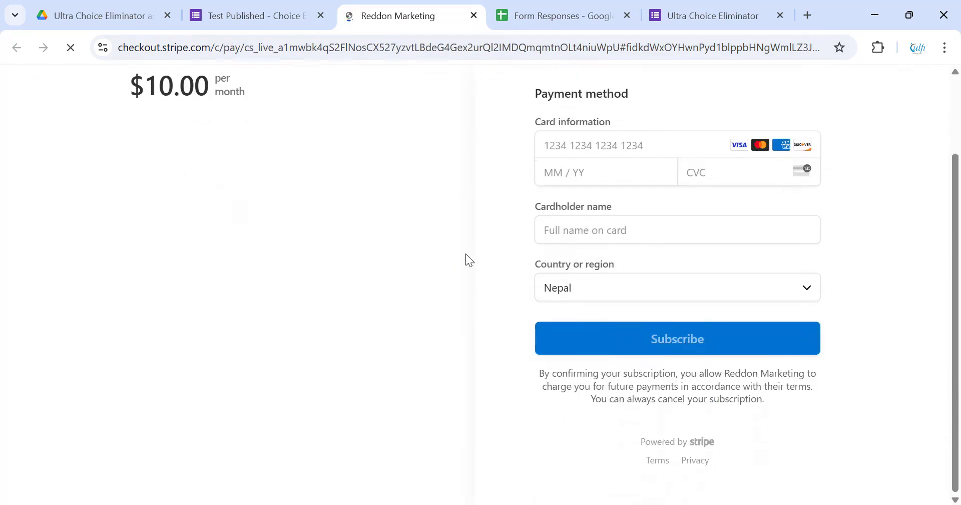
scroll(587, 245, up, 1)
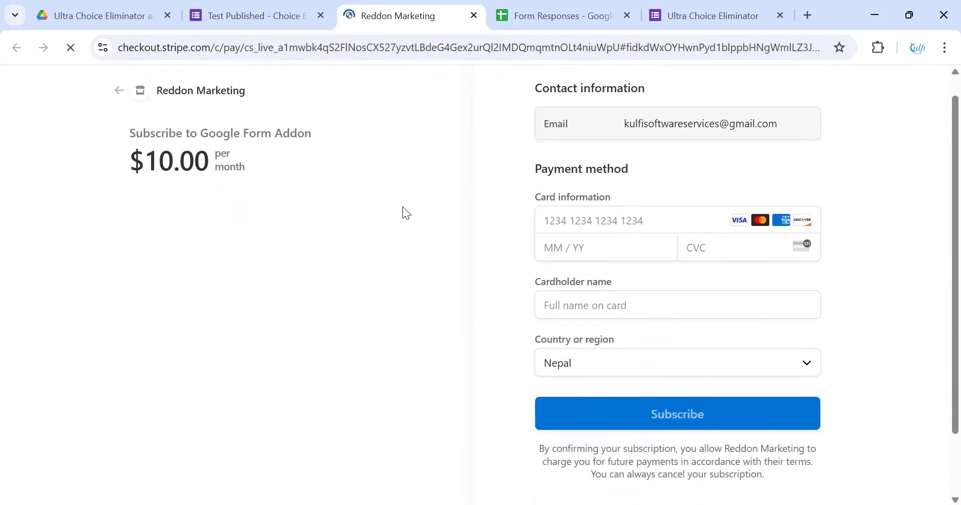
Look over the form questions again and recheck the payment methods on the subscription checkout page.
click(254, 24)
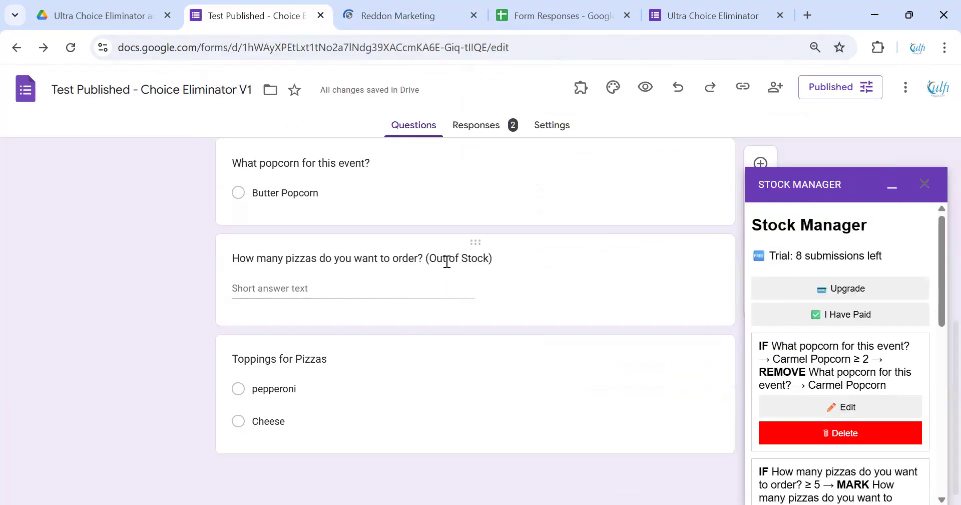
scroll(441, 276, up, 6)
scroll(440, 276, down, 2)
scroll(440, 276, up, 2)
scroll(441, 277, down, 4)
scroll(441, 276, down, 3)
click(813, 289)
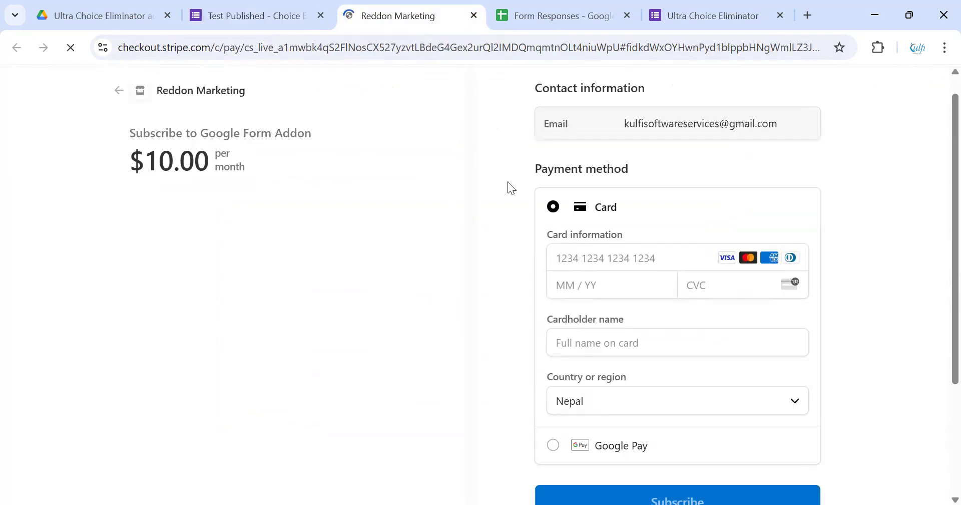
scroll(441, 206, down, 2)
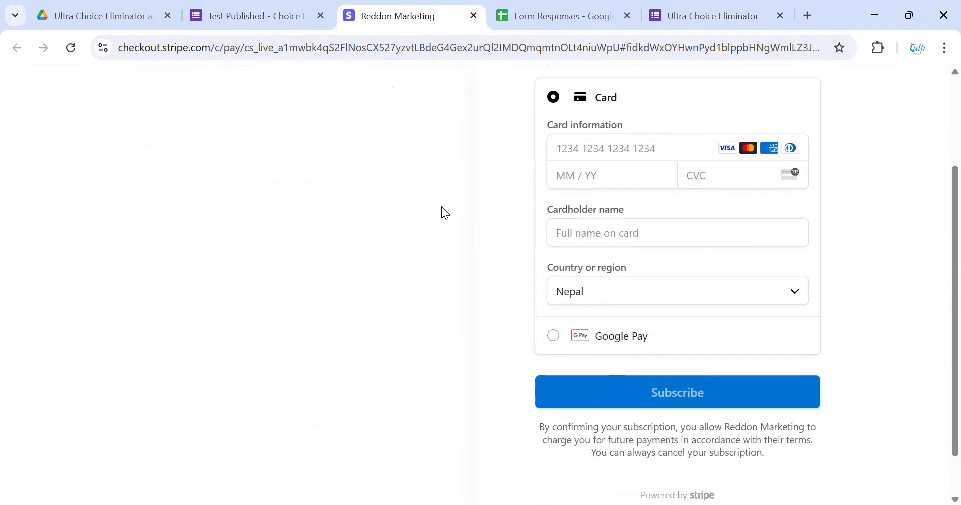
scroll(441, 207, up, 2)
click(243, 20)
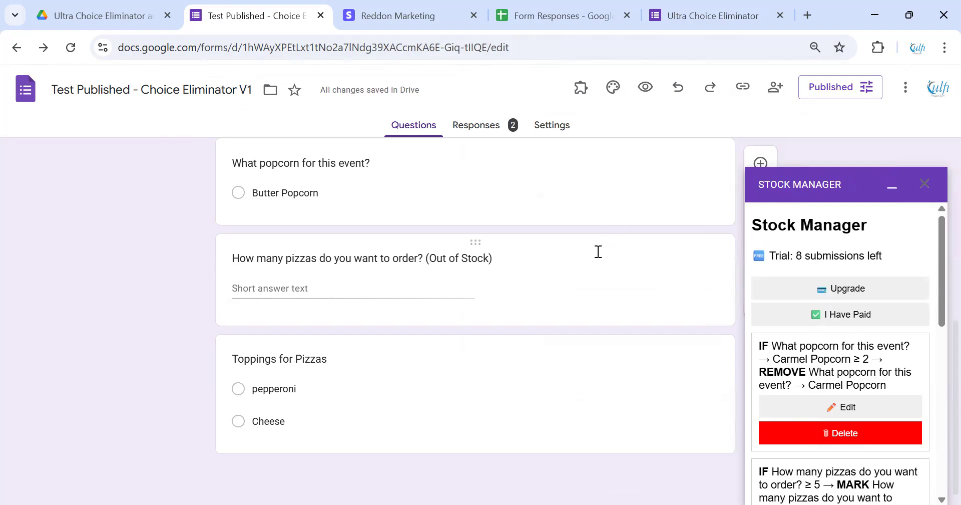
scroll(568, 251, up, 8)
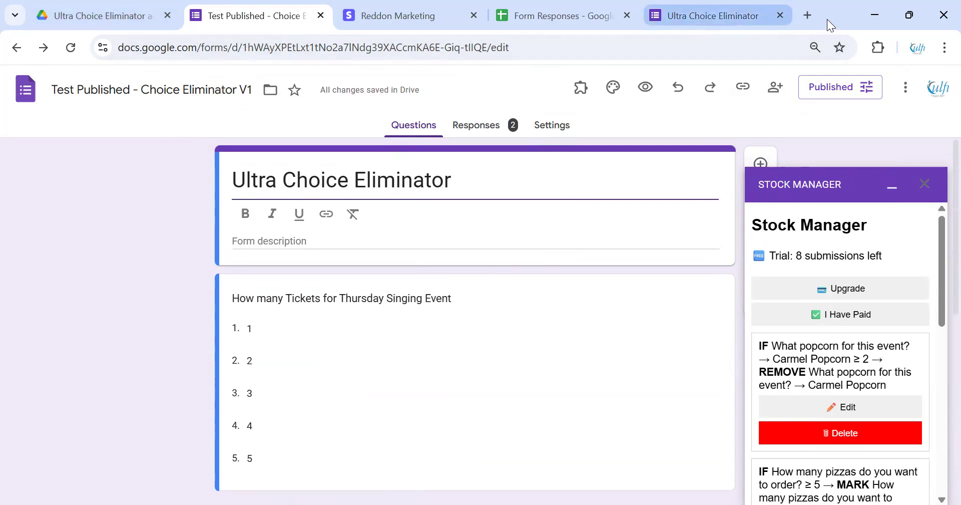
Open the PrimoStats listing on Google Workspace Marketplace in a new browser tab.
click(806, 15)
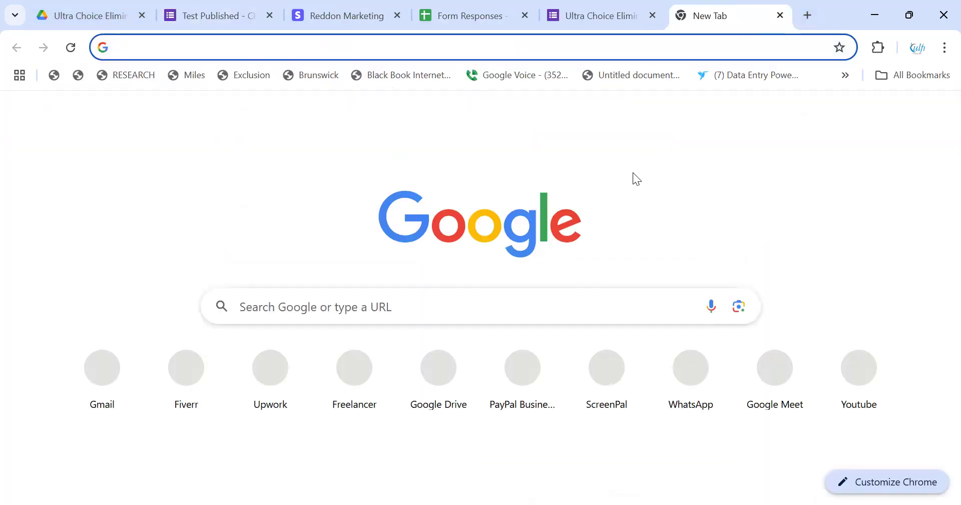
text(Google)
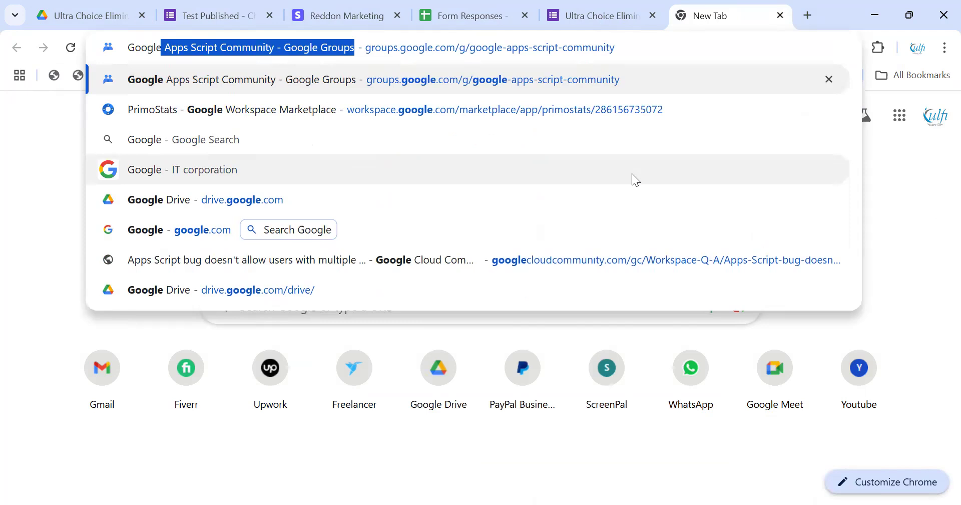
key(Down)
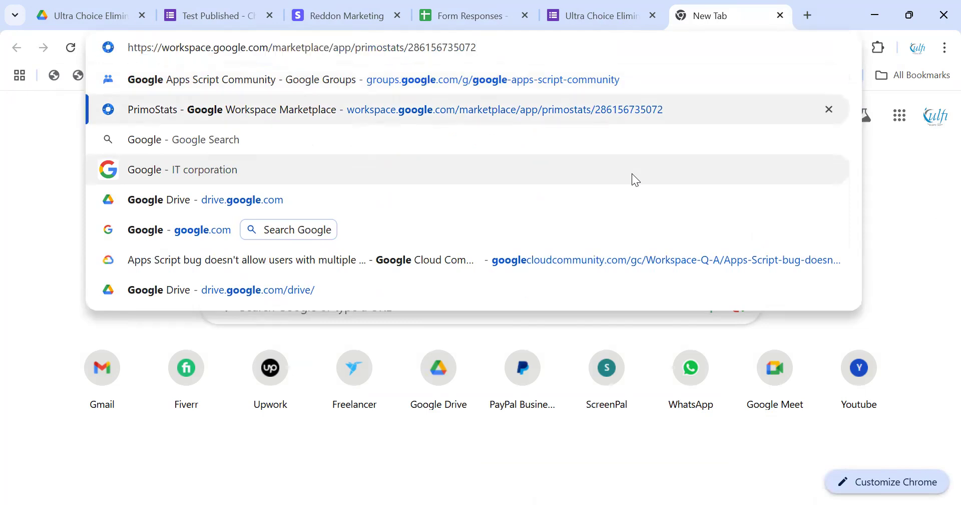
key(Return)
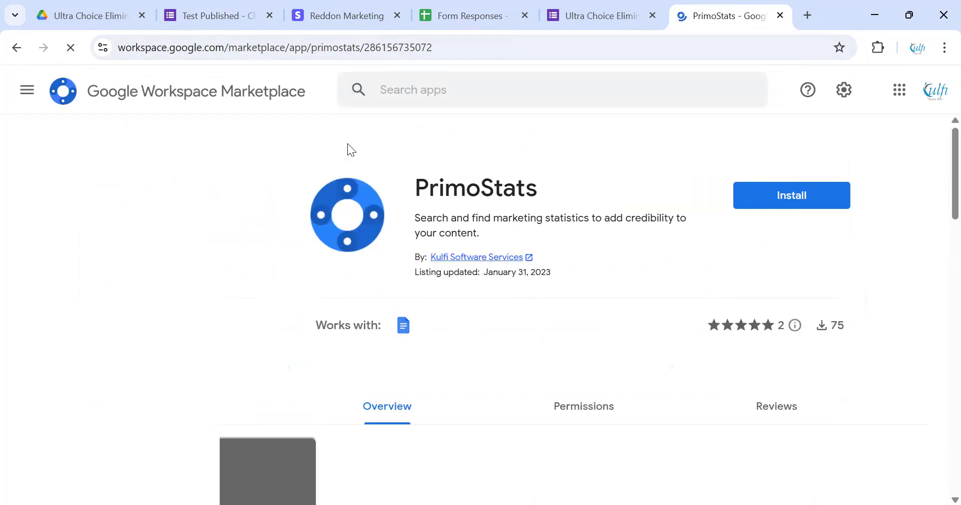
Search the Marketplace for Ultra Choice Eliminator and open the add-on's listing page.
click(427, 88)
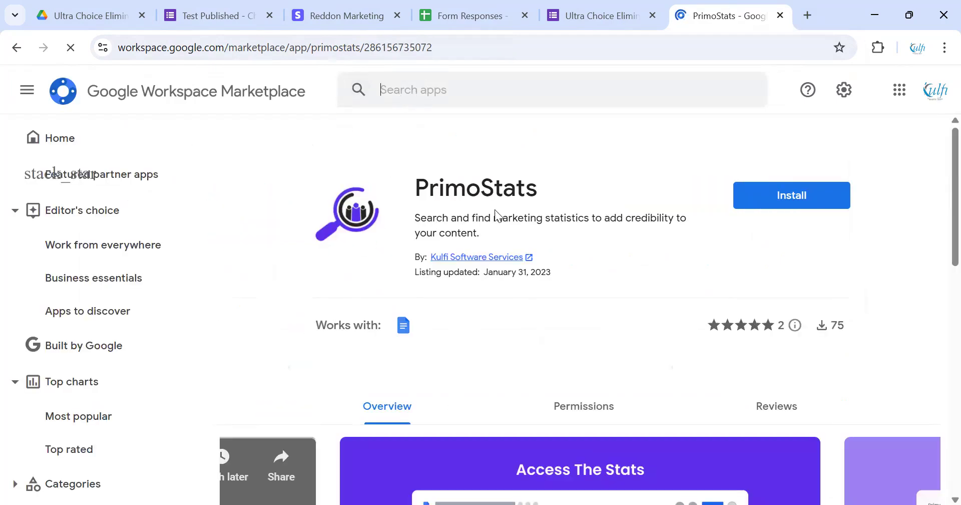
text(Ultr)
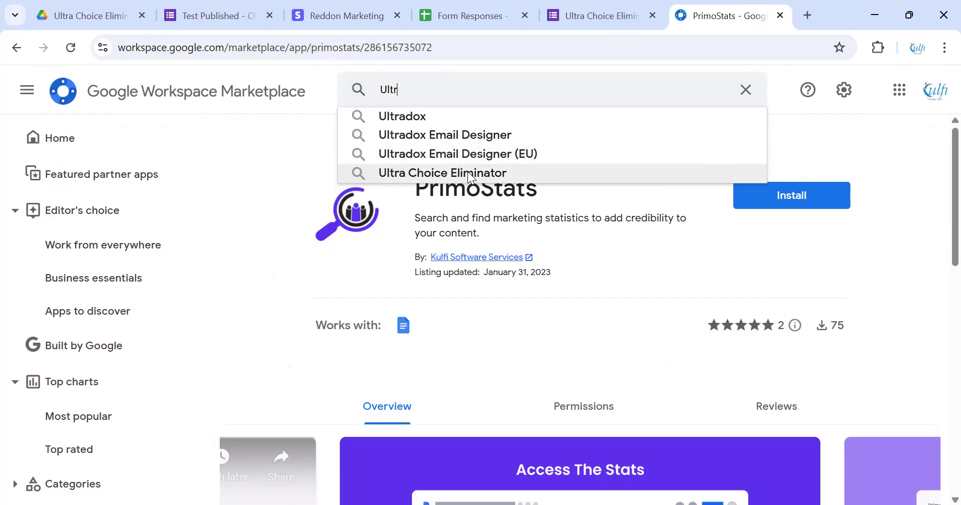
click(473, 174)
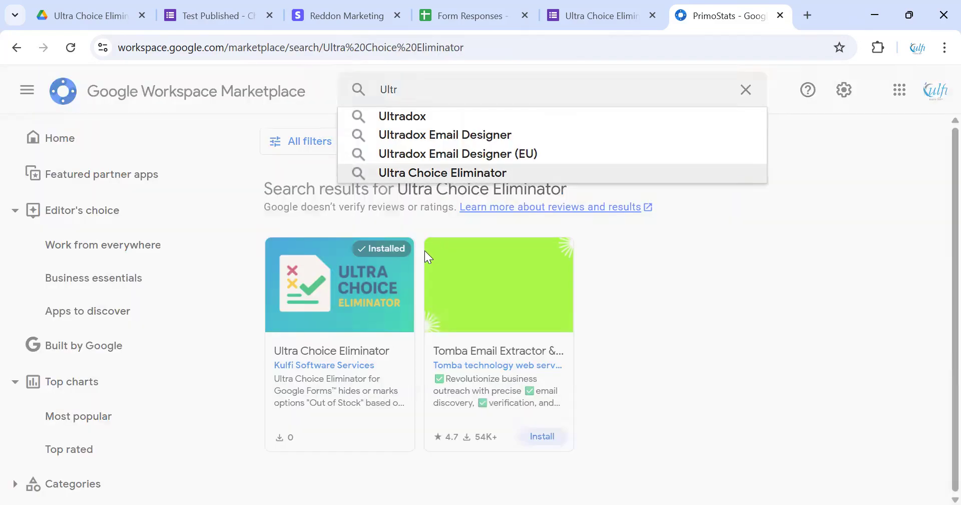
click(361, 312)
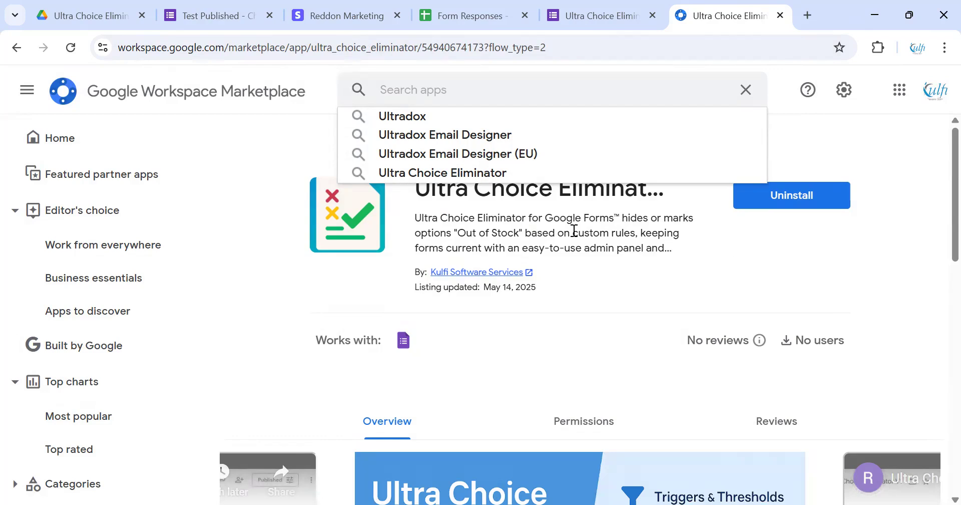
Return to the form editor and review the Stock Manager's conditions and settings along with the form's questions.
click(235, 17)
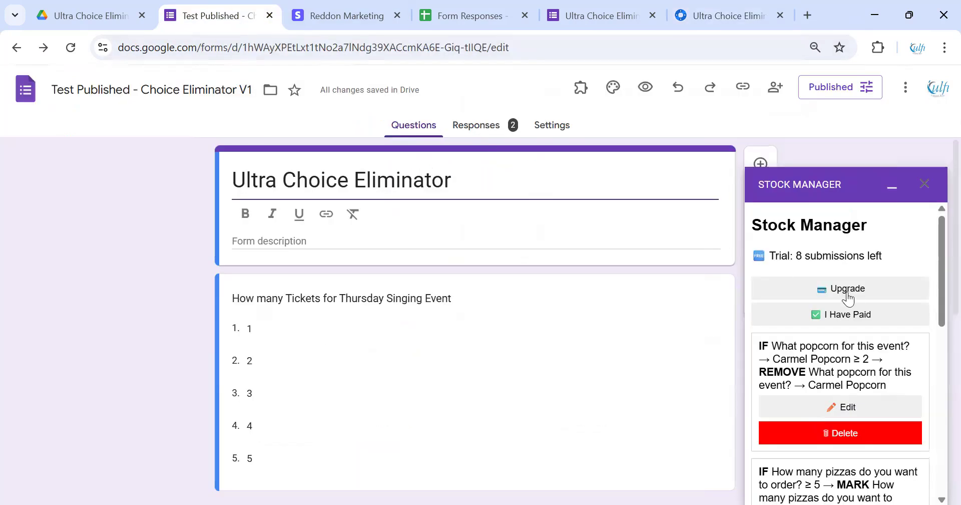
scroll(854, 299, down, 1)
scroll(854, 299, down, 2)
scroll(851, 280, up, 2)
scroll(833, 301, down, 2)
scroll(833, 300, down, 4)
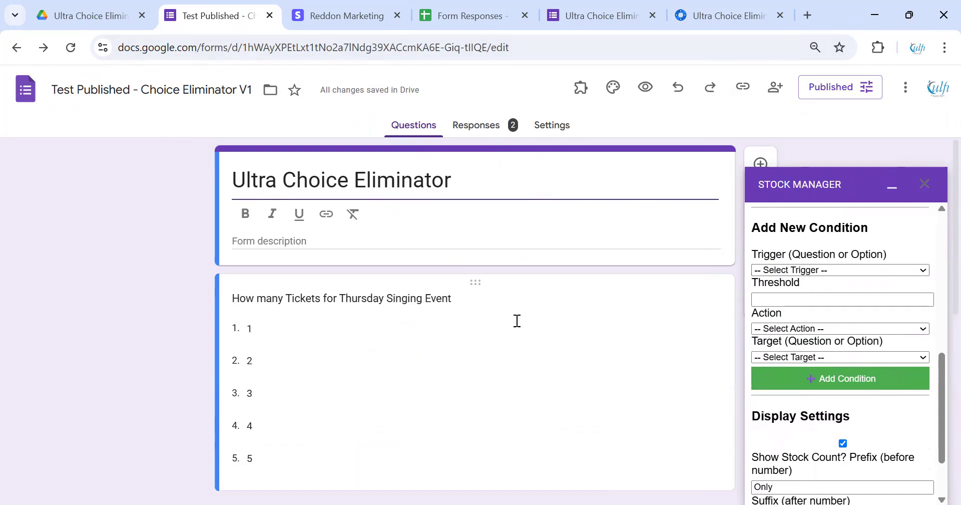
scroll(575, 317, down, 7)
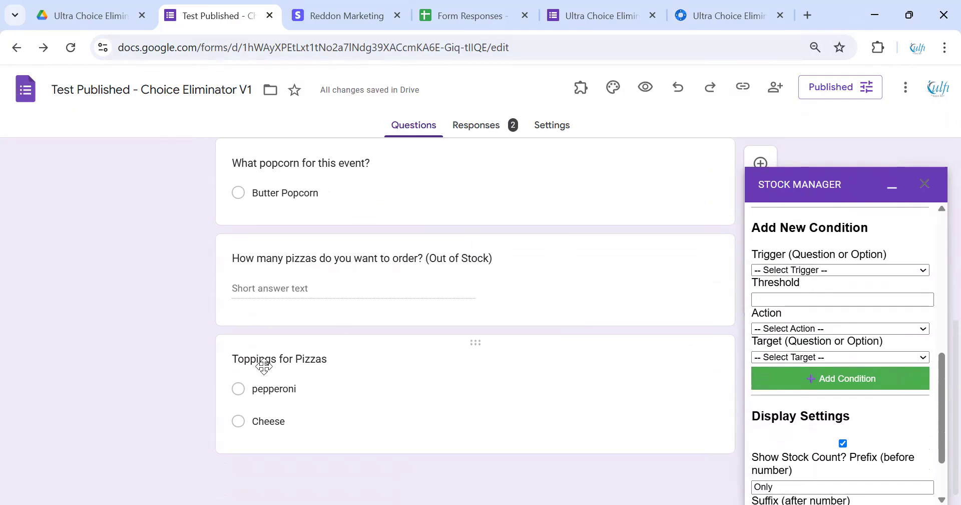
Add a condition that removes the whole Toppings for Pizzas question when the whole pizza order question reaches a threshold of 5.
click(785, 329)
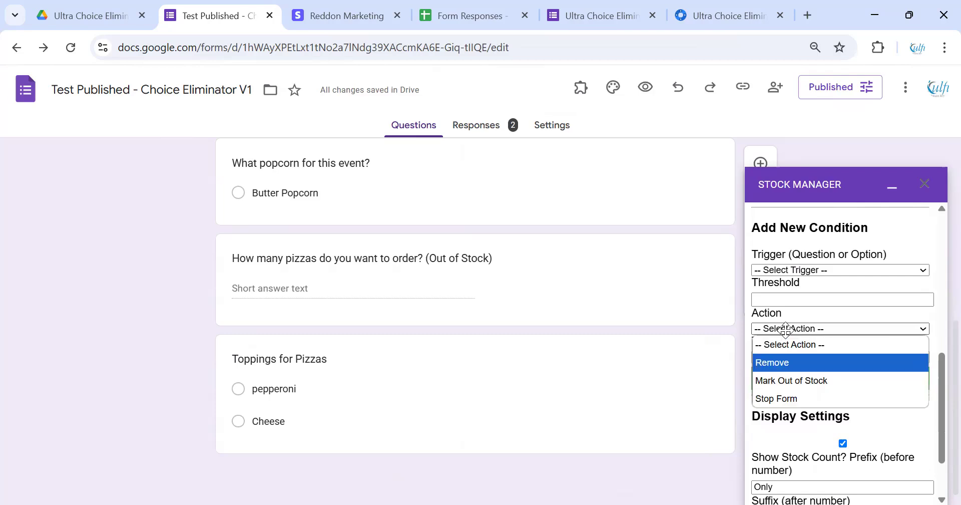
key(Return)
click(789, 273)
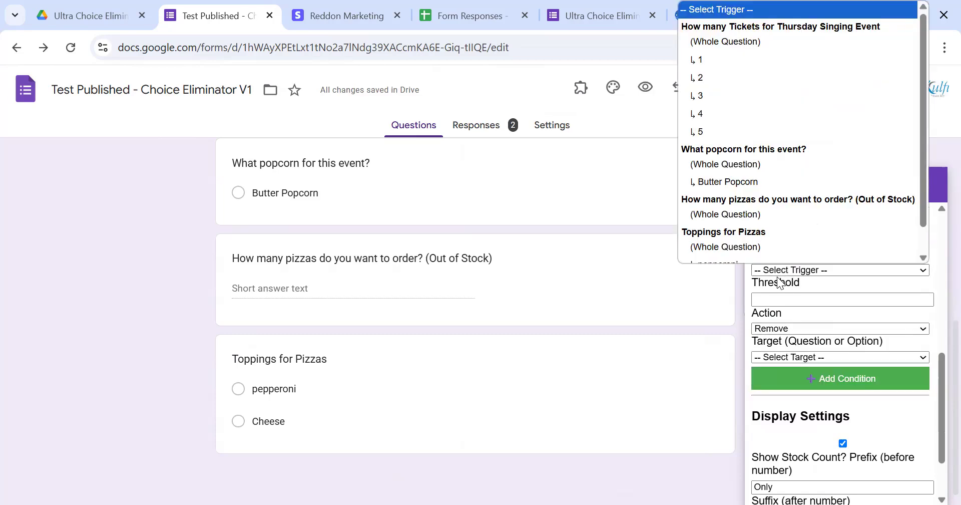
scroll(771, 236, down, 2)
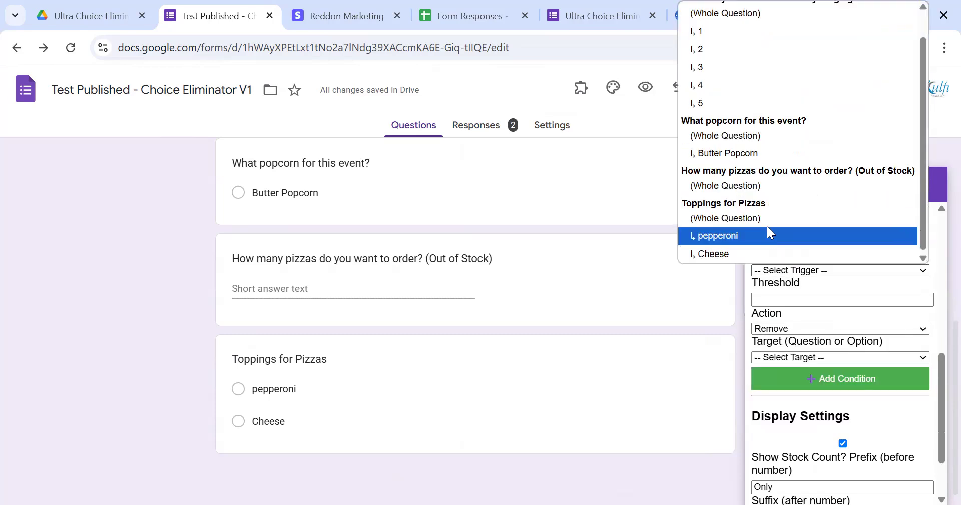
click(772, 190)
click(807, 299)
text(5)
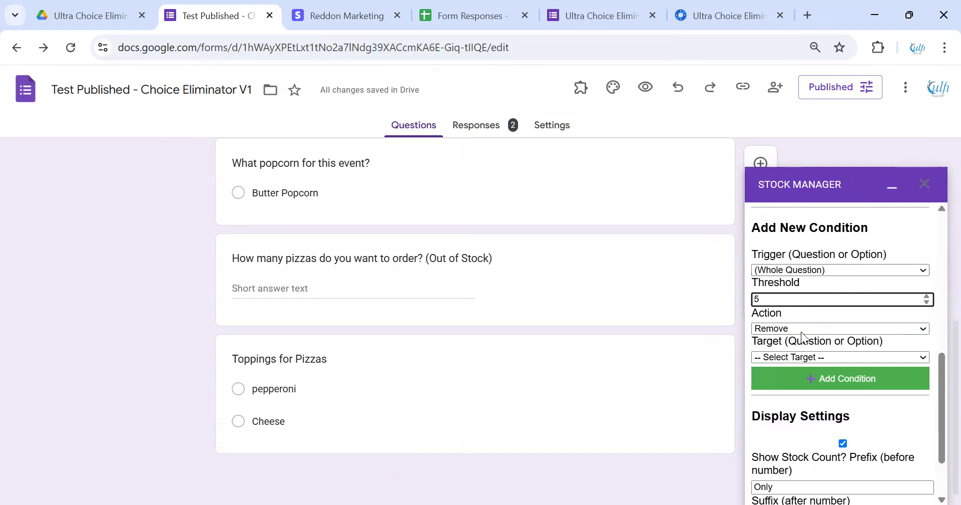
click(801, 357)
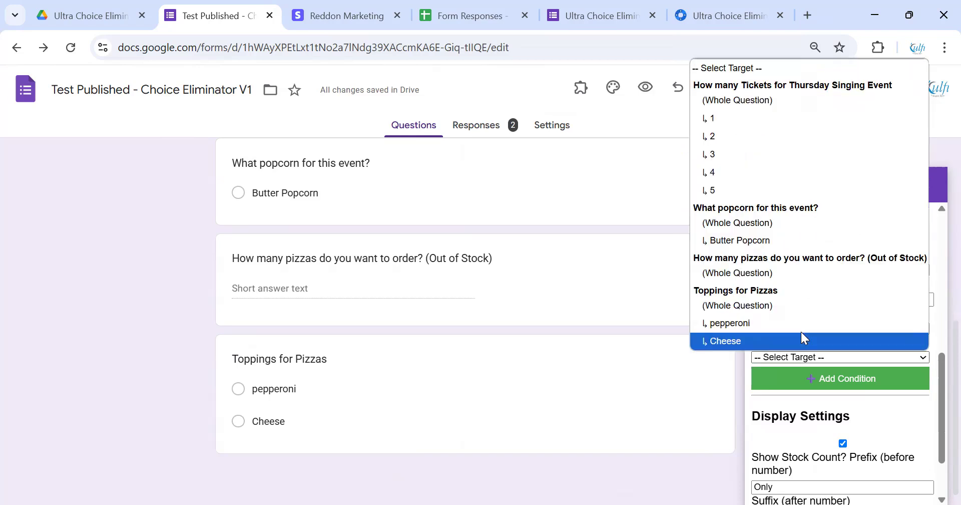
click(762, 306)
Check the new pizza toppings condition in the Stock Manager's list and look back over the form questions.
scroll(759, 306, up, 4)
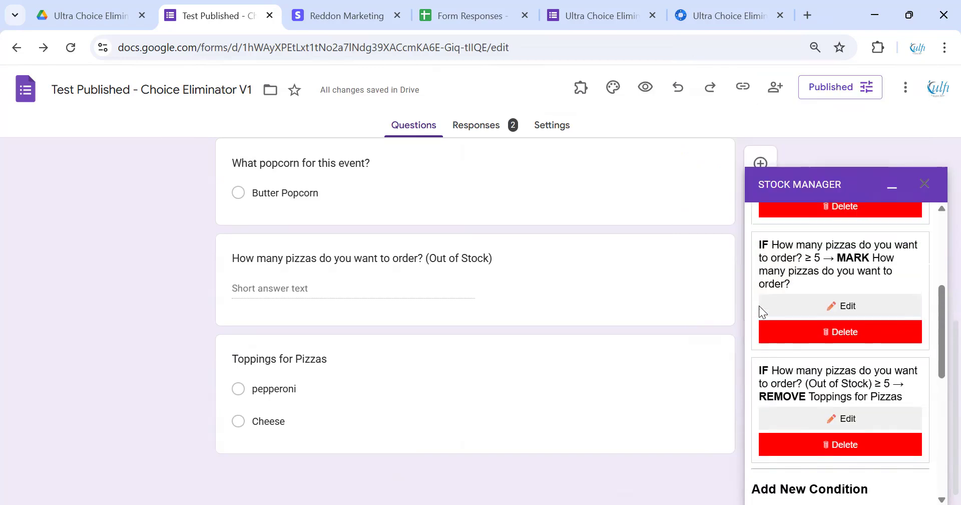
scroll(759, 306, down, 1)
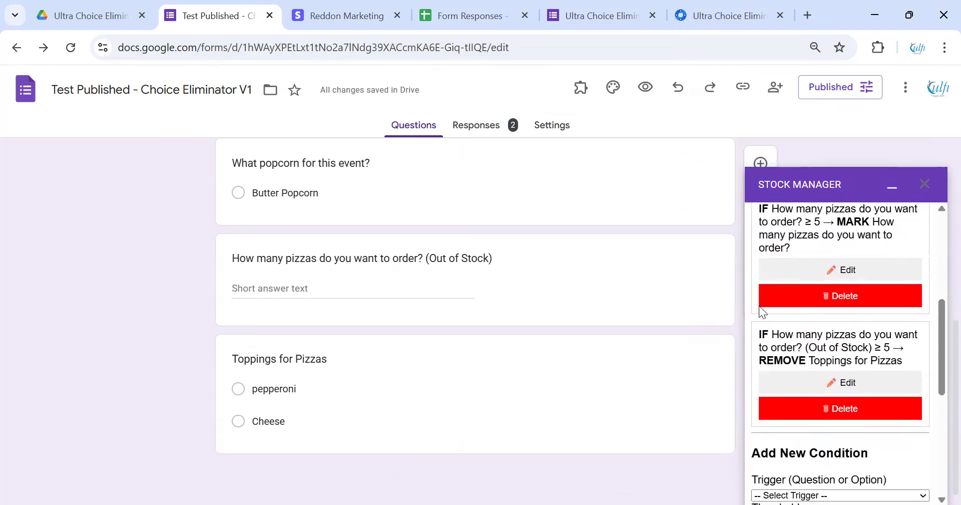
scroll(759, 305, down, 3)
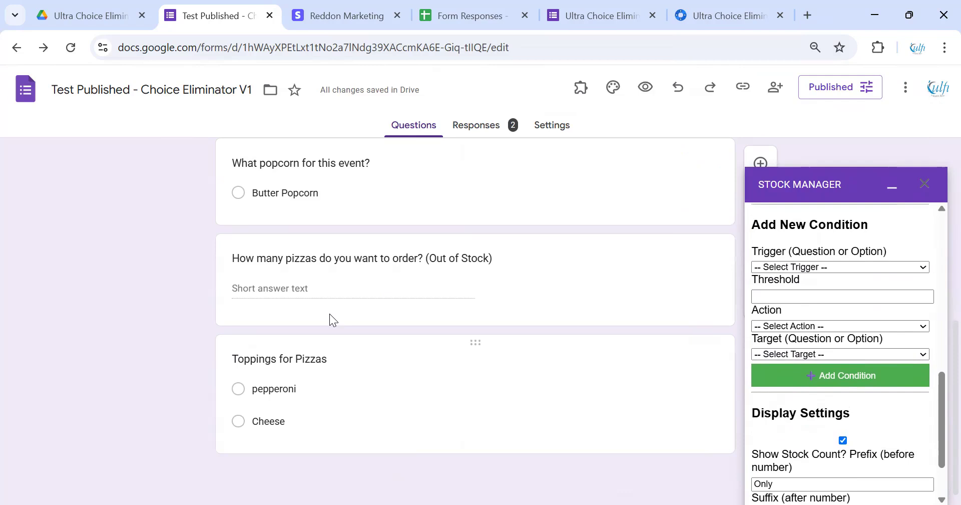
scroll(329, 314, up, 5)
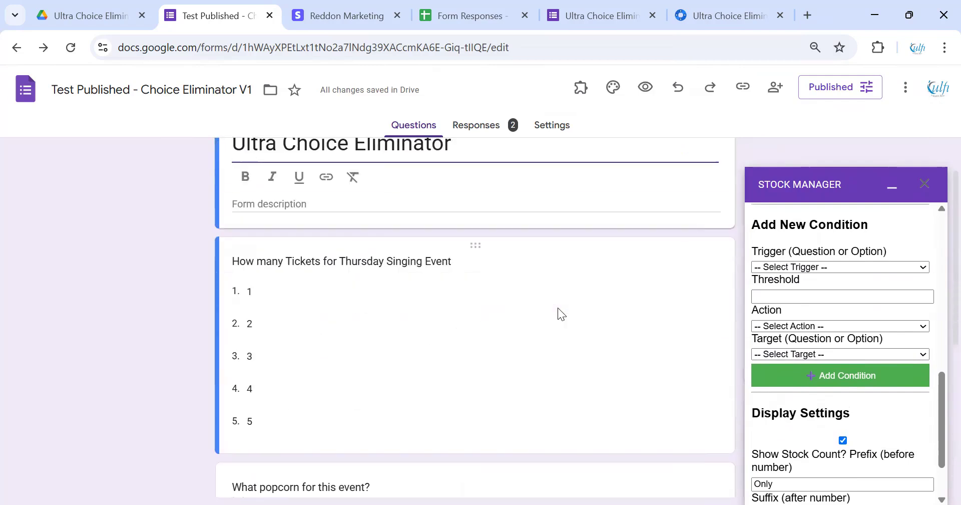
scroll(557, 309, up, 1)
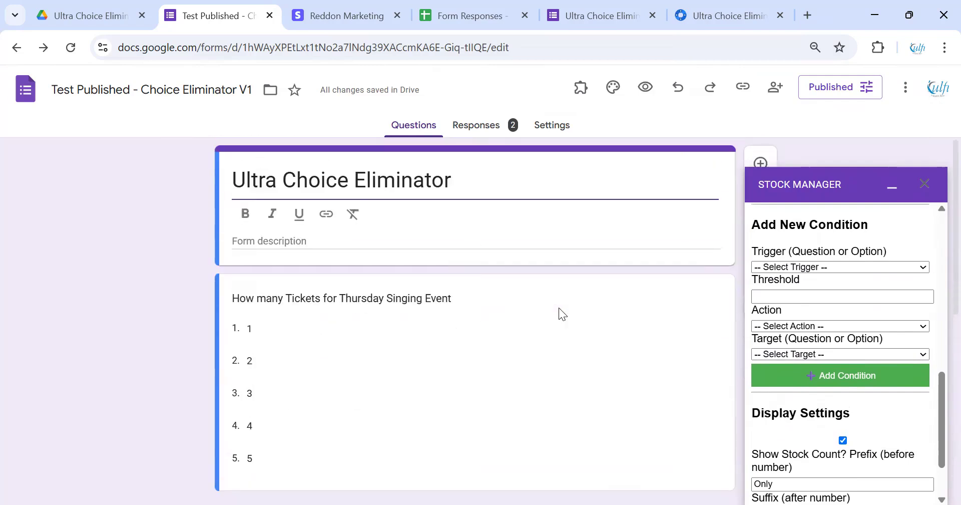